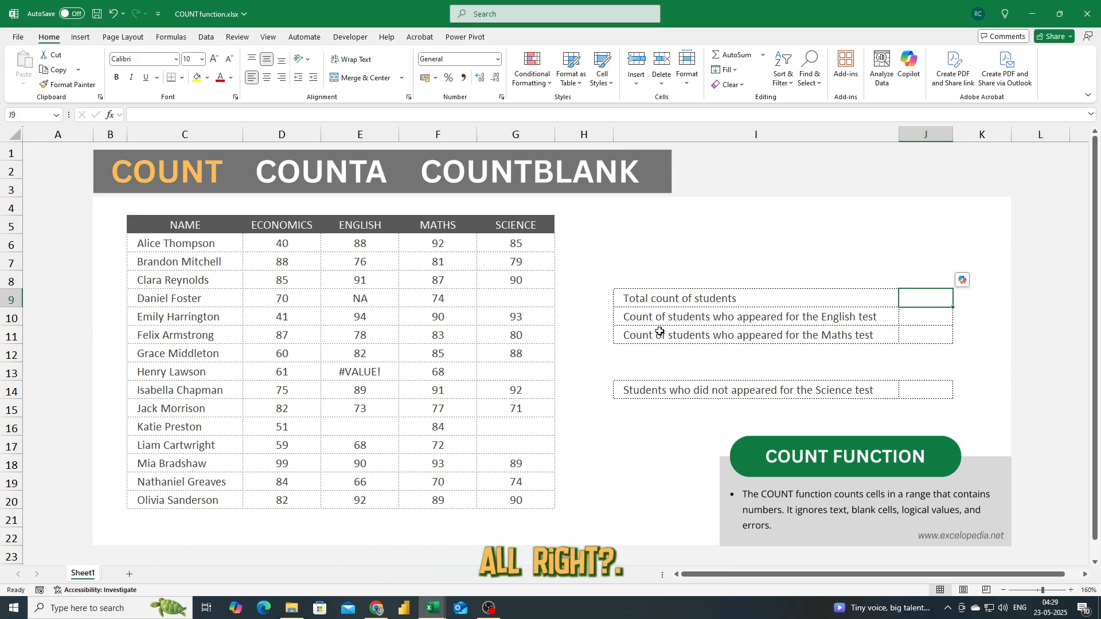
# Enter =COUNT(C6:C20) in J9 to try counting the total students from the name column
pyautogui.click(674, 294)
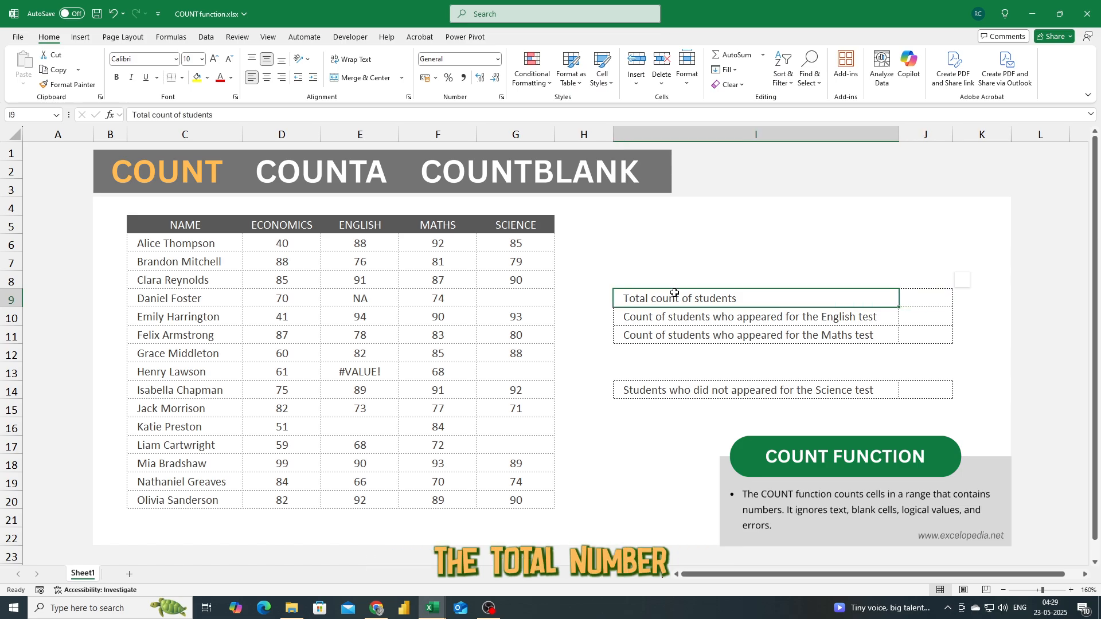
pyautogui.click(935, 298)
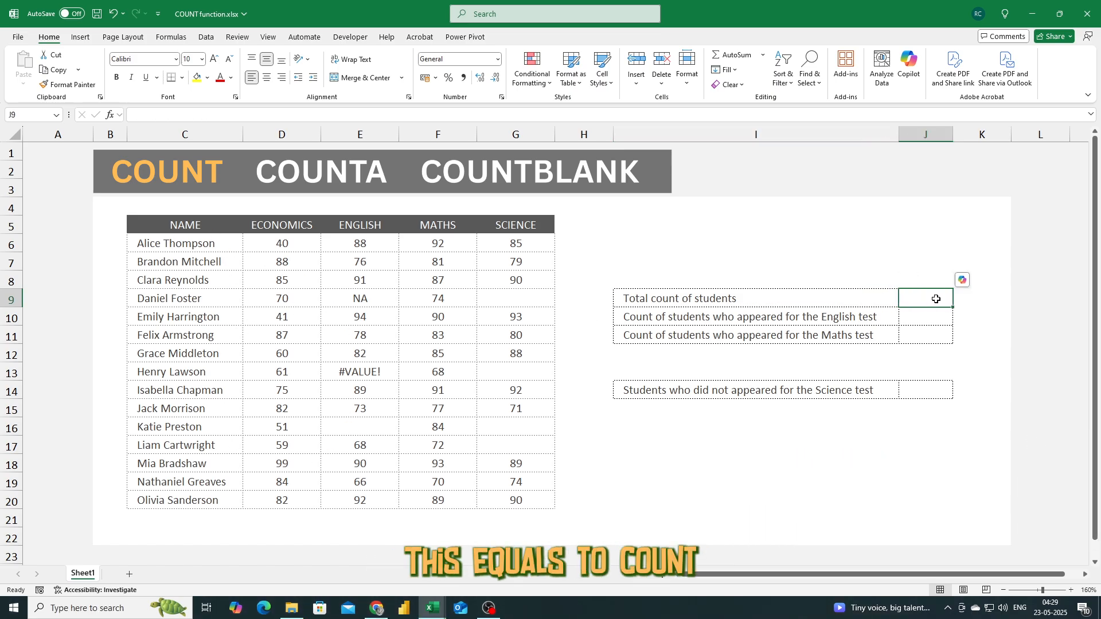
pyautogui.write('=COUNT(')
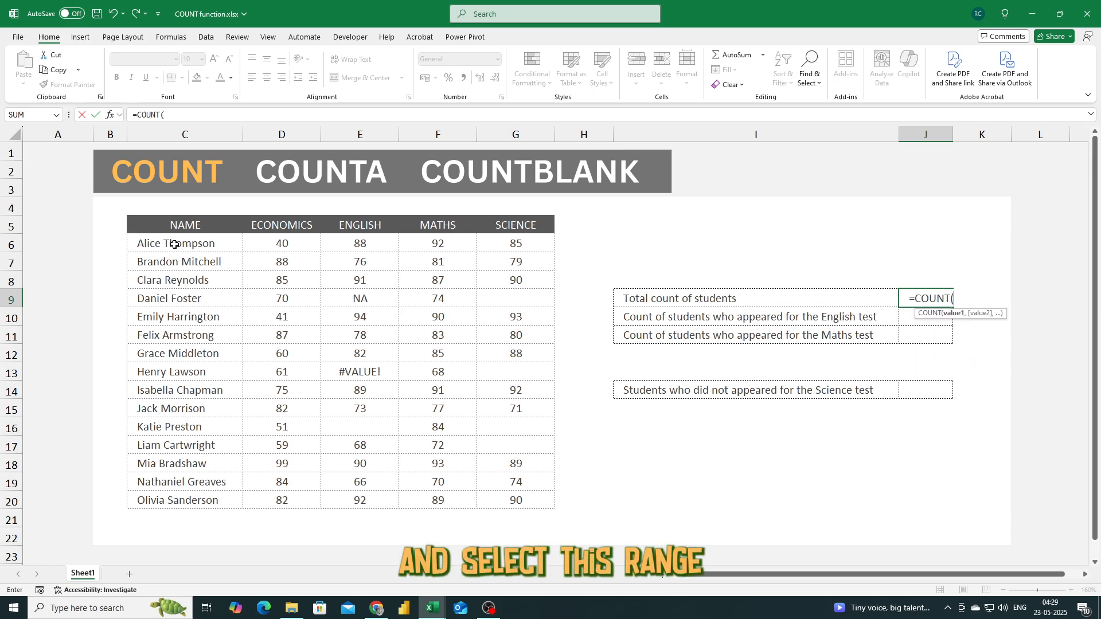
pyautogui.moveTo(178, 247); pyautogui.dragTo(178, 506)
pyautogui.write(')')
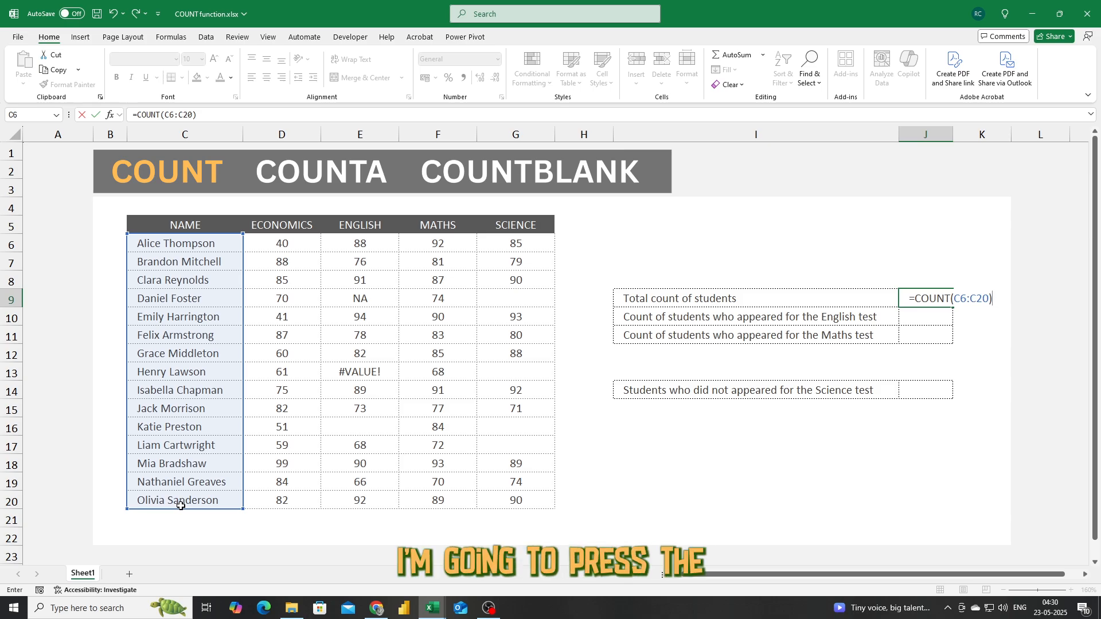
pyautogui.press('Return')
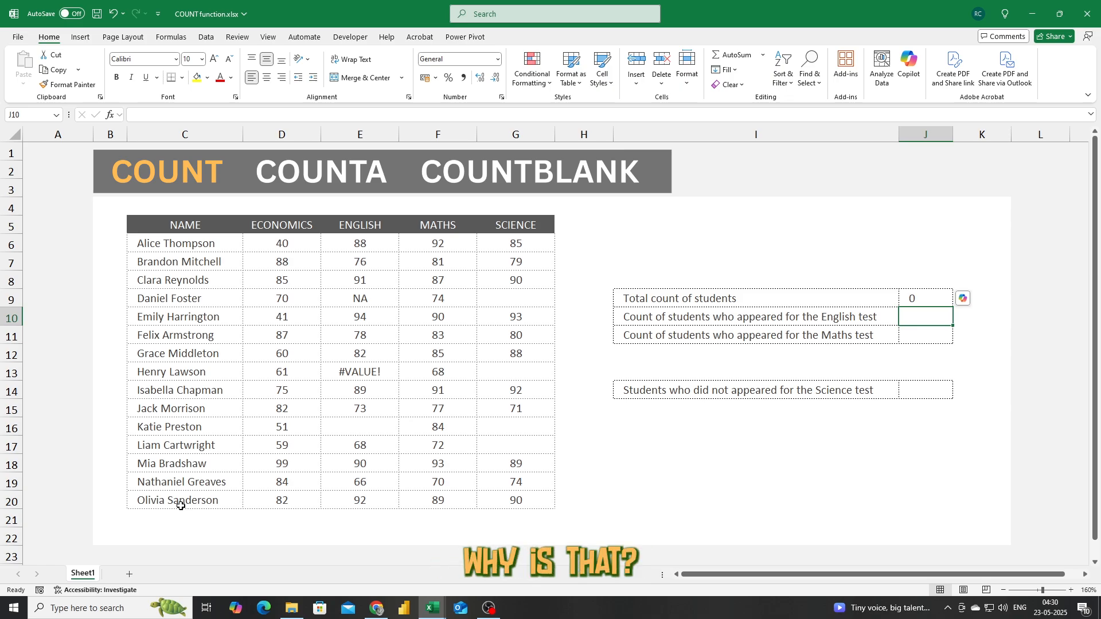
# Edit the total student count formula in J9 so its range covers the Economics scores, D6:D20
pyautogui.press('Up')
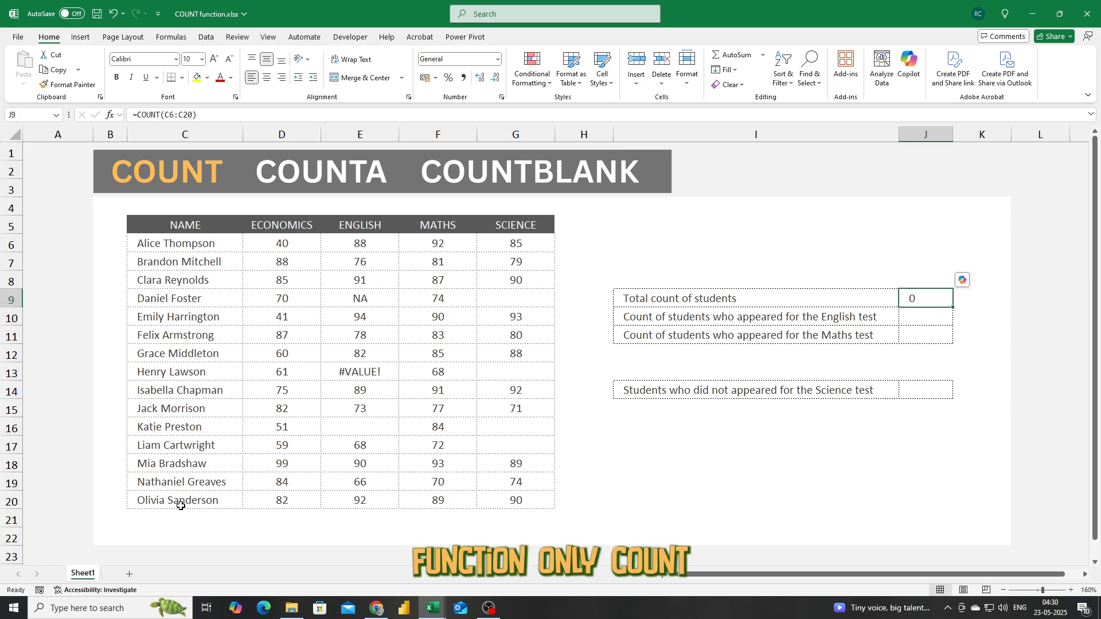
pyautogui.press('F2')
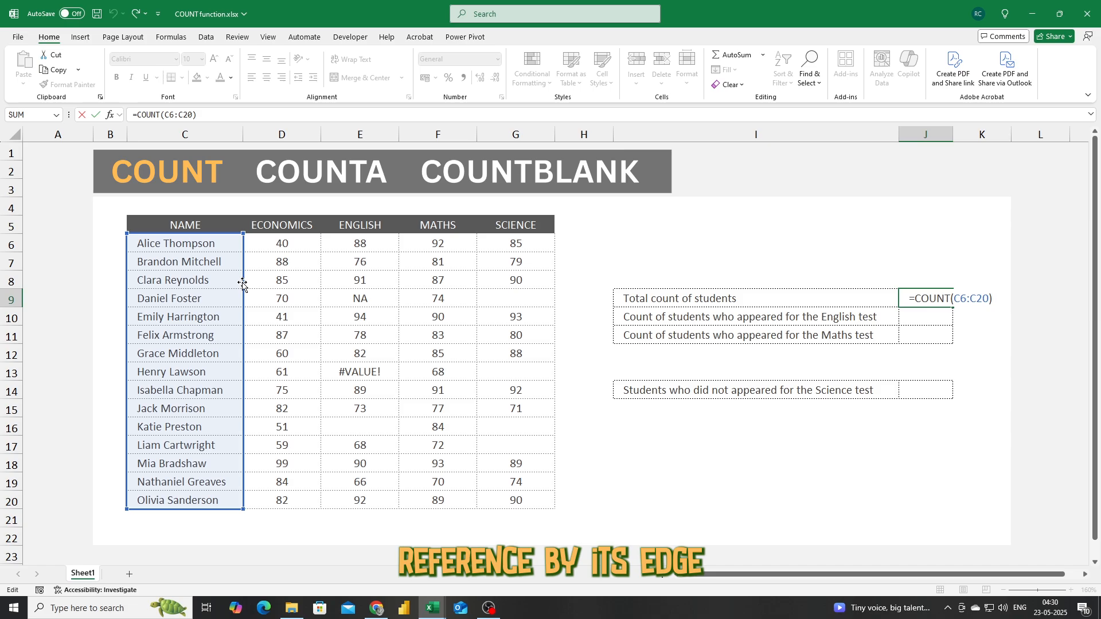
pyautogui.moveTo(242, 283); pyautogui.dragTo(256, 284)
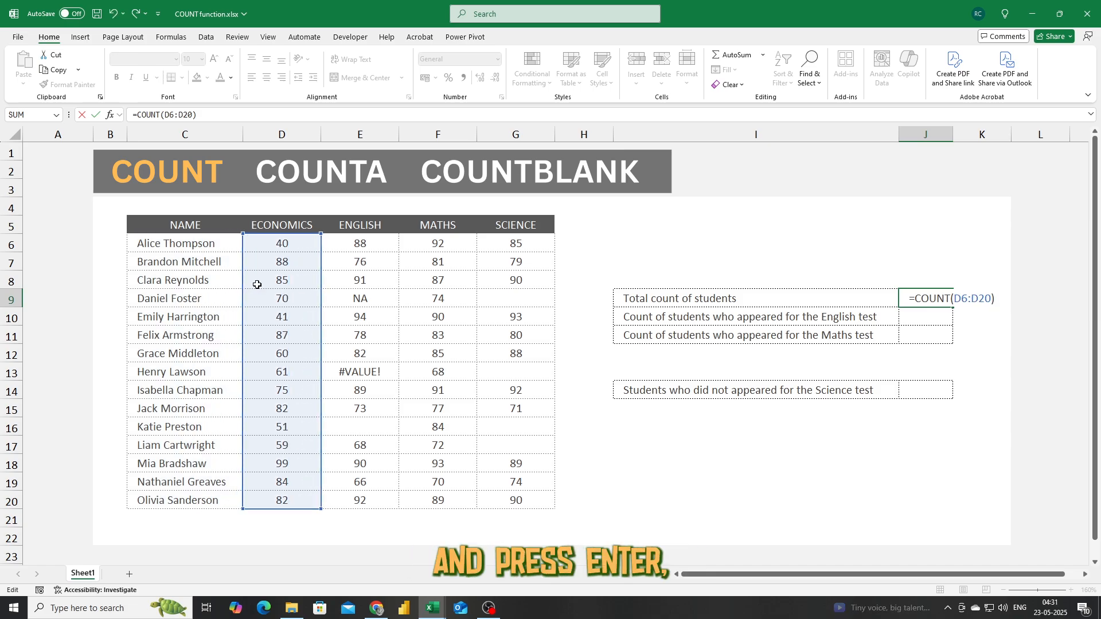
pyautogui.press('Return')
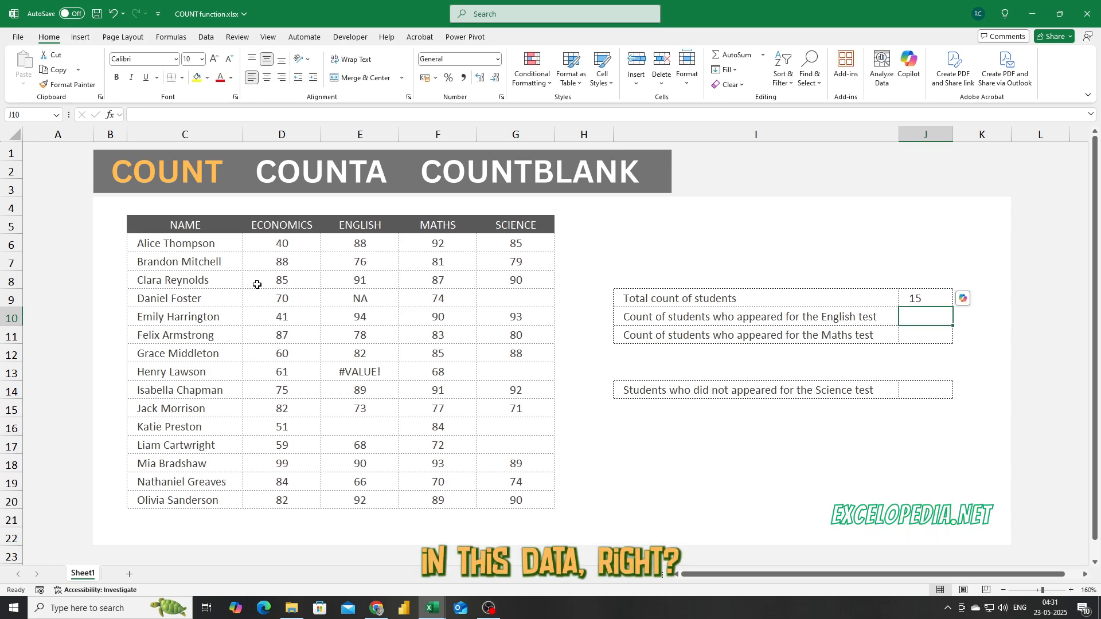
# Examine the Economics scores D6:D20 and check the English column for text, error and blank cells at E9, E13 and E16
pyautogui.moveTo(287, 244); pyautogui.dragTo(291, 496)
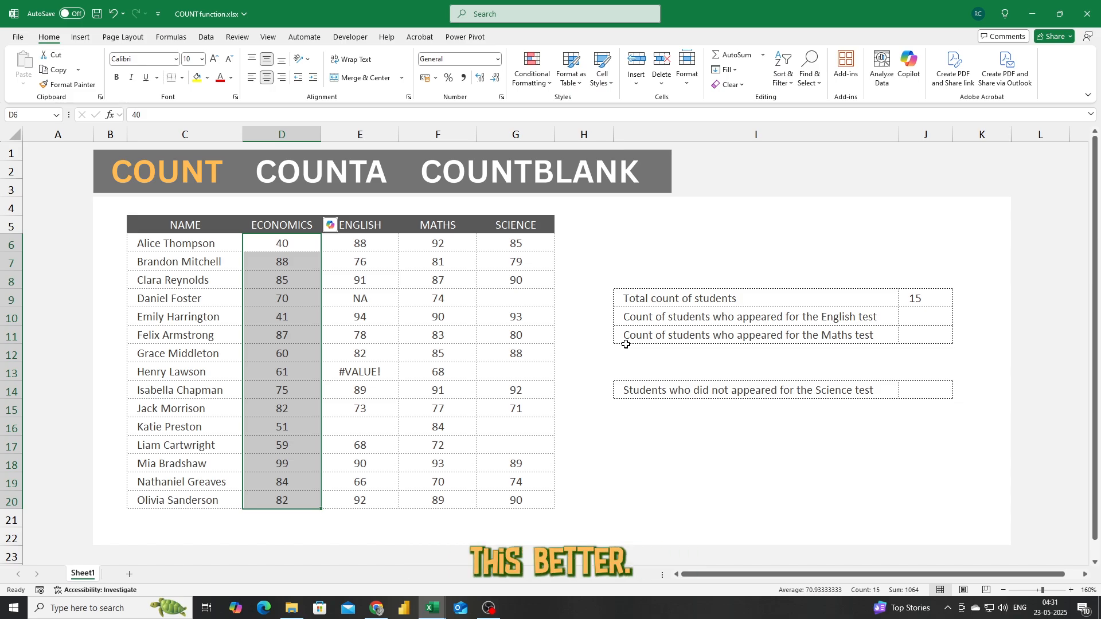
pyautogui.click(670, 319)
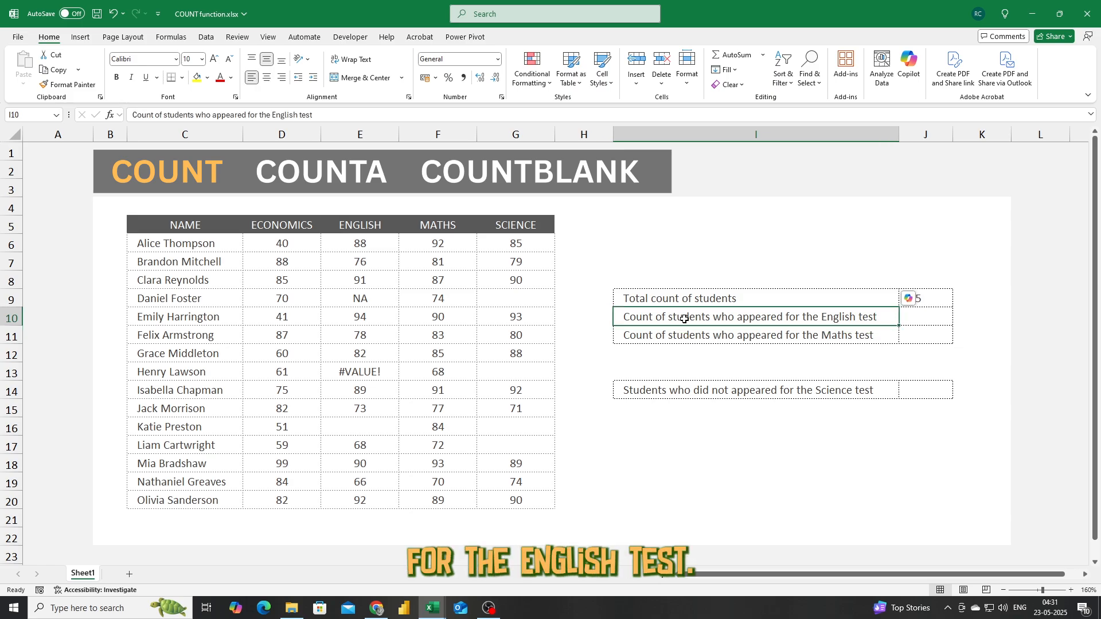
pyautogui.click(917, 315)
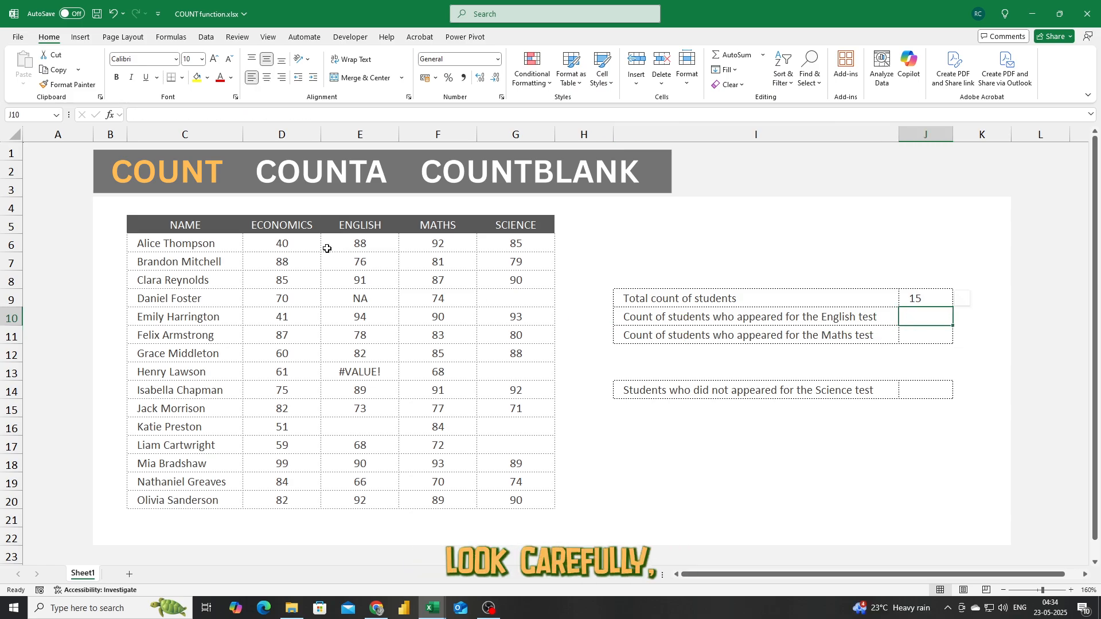
pyautogui.moveTo(326, 240); pyautogui.dragTo(362, 498)
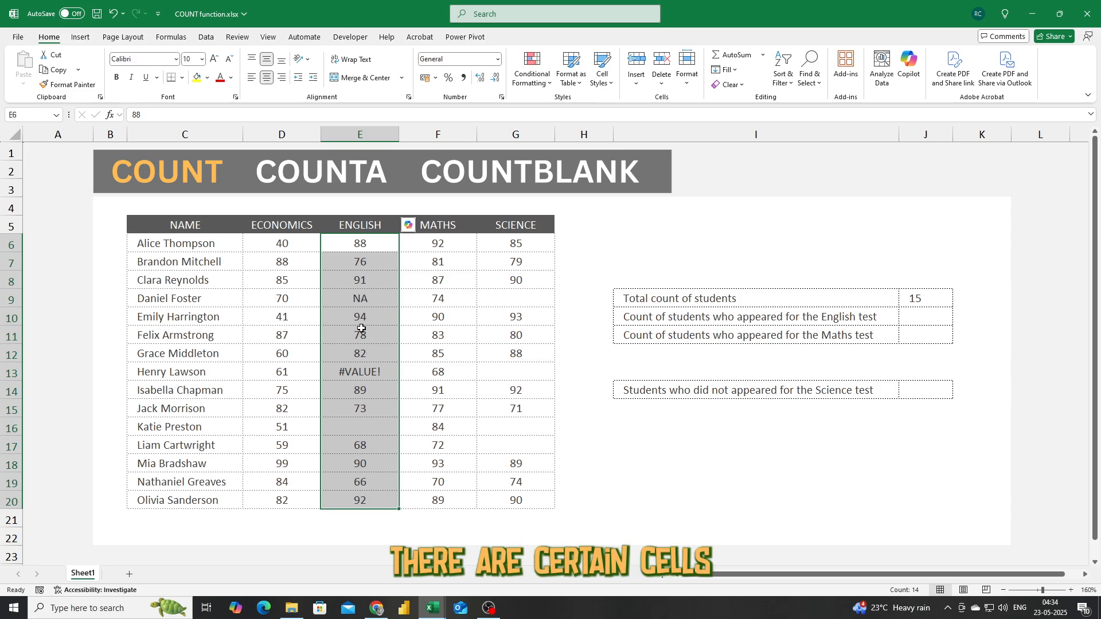
pyautogui.click(341, 293)
pyautogui.keyDown('ctrl'); pyautogui.click(363, 372); pyautogui.keyUp('ctrl')
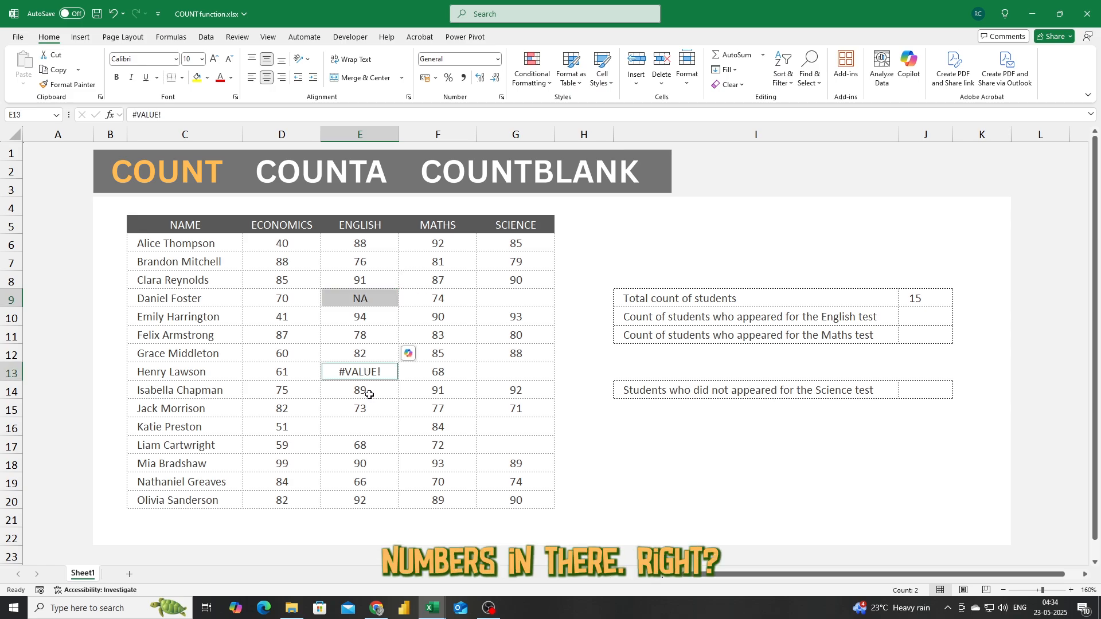
pyautogui.keyDown('ctrl'); pyautogui.click(356, 430); pyautogui.keyUp('ctrl')
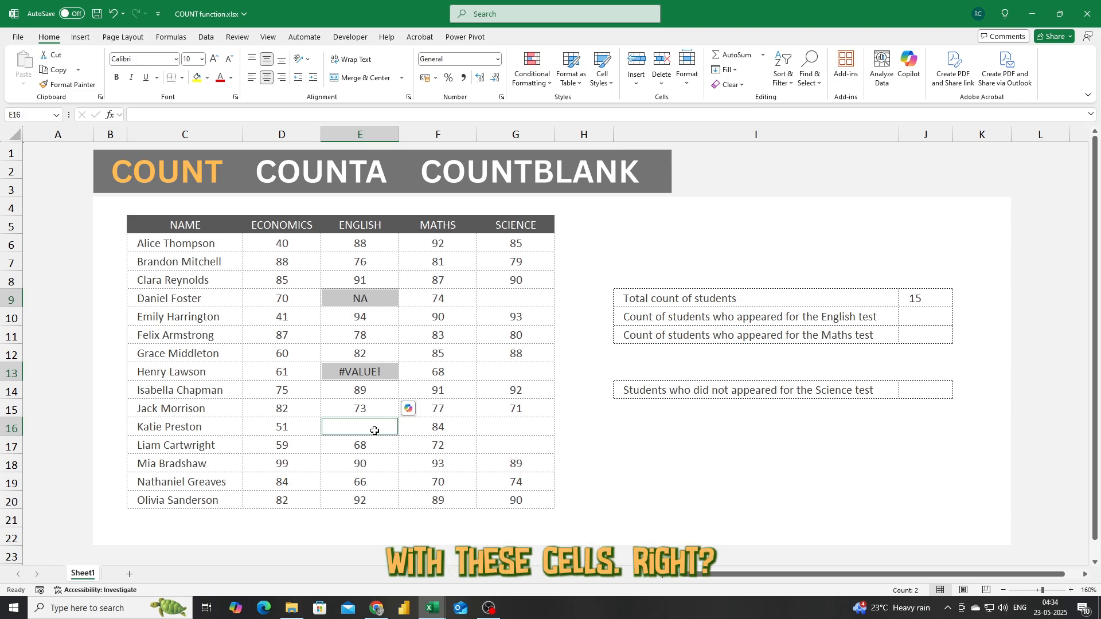
# Count the English test takers in J10 with =COUNT(E6:E20), and select the non-numeric cells E9, E13 and E16 for comparison
pyautogui.click(907, 317)
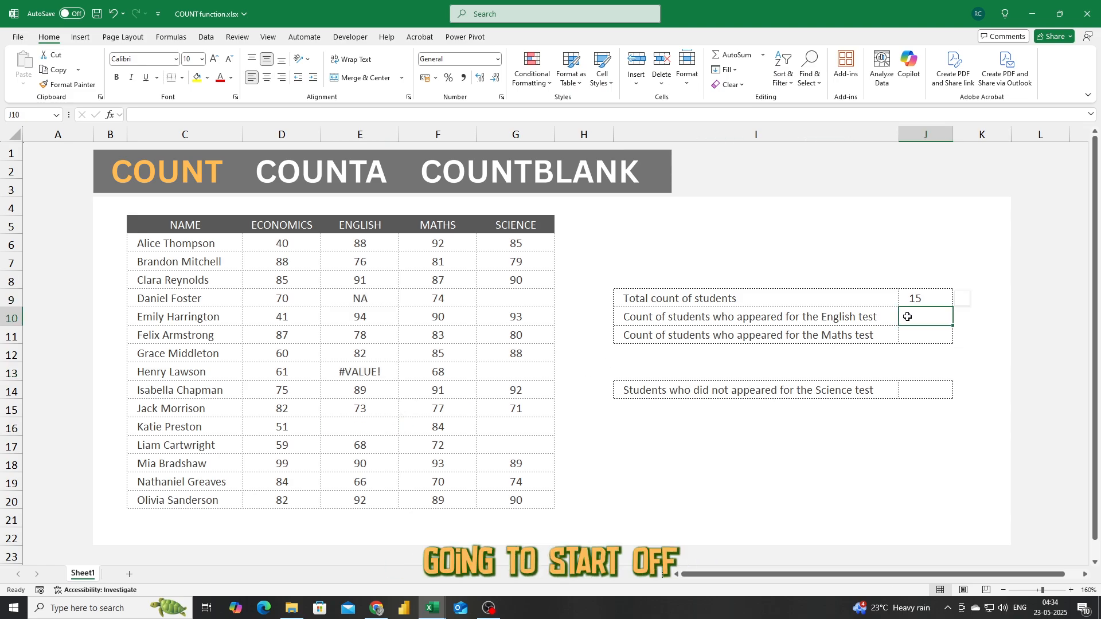
pyautogui.write('=COUNT(')
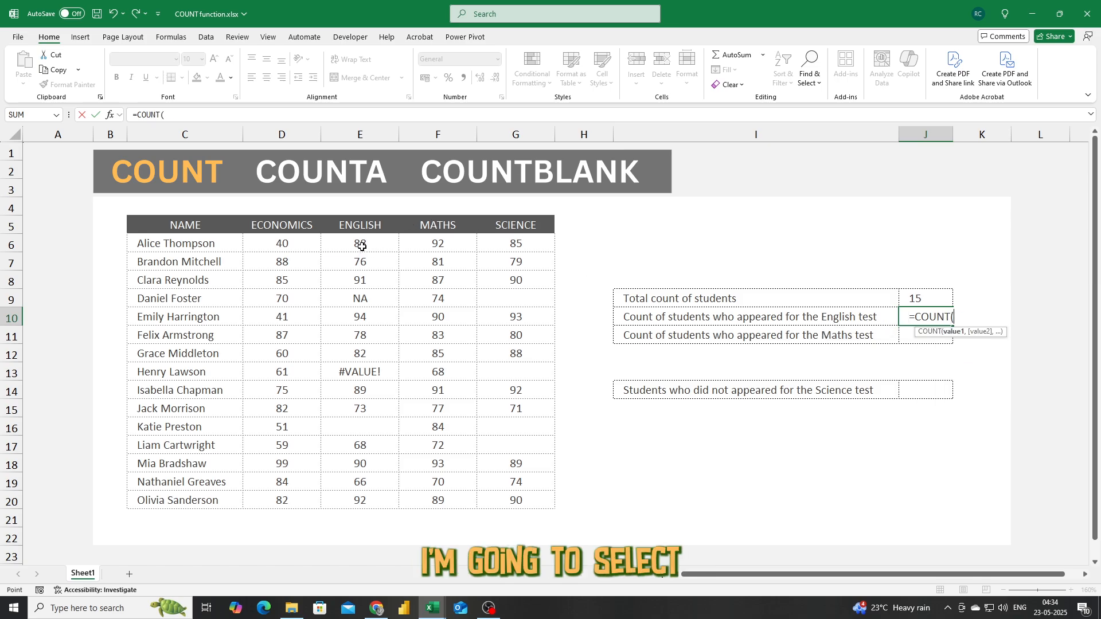
pyautogui.moveTo(361, 246); pyautogui.dragTo(374, 505)
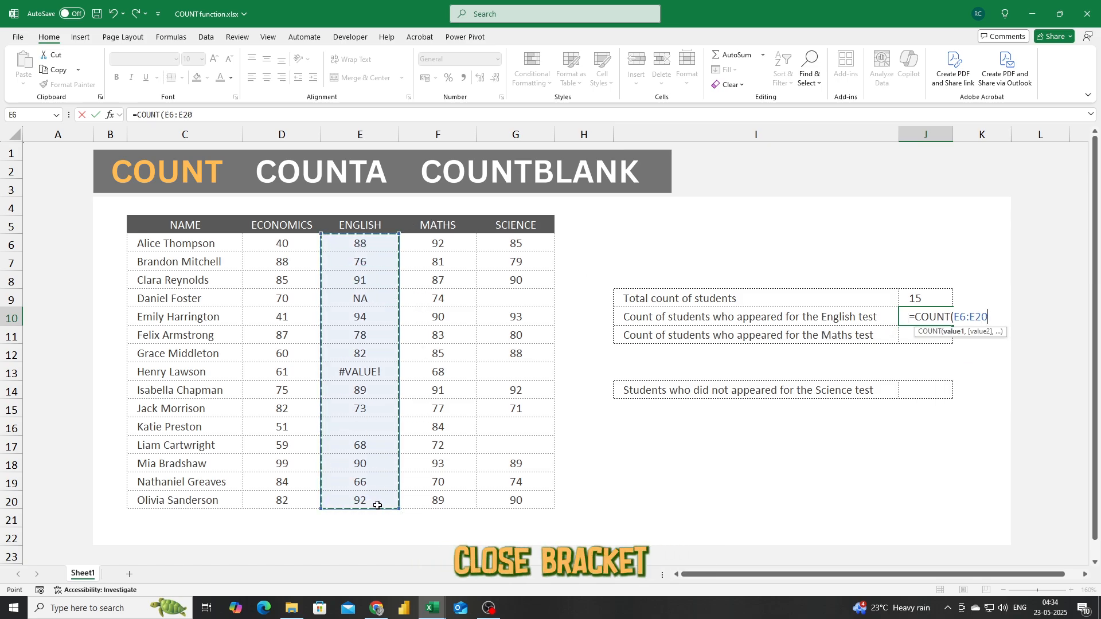
pyautogui.write(')')
pyautogui.press('Return')
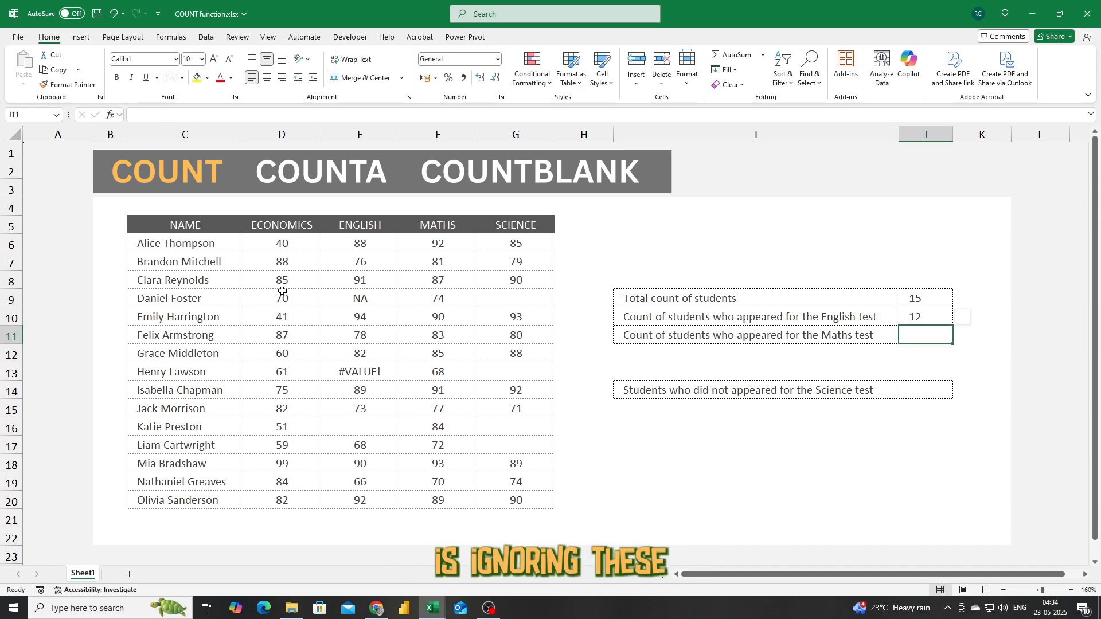
pyautogui.click(342, 294)
pyautogui.keyDown('ctrl'); pyautogui.click(358, 371); pyautogui.keyUp('ctrl')
pyautogui.keyDown('ctrl'); pyautogui.click(353, 428); pyautogui.keyUp('ctrl')
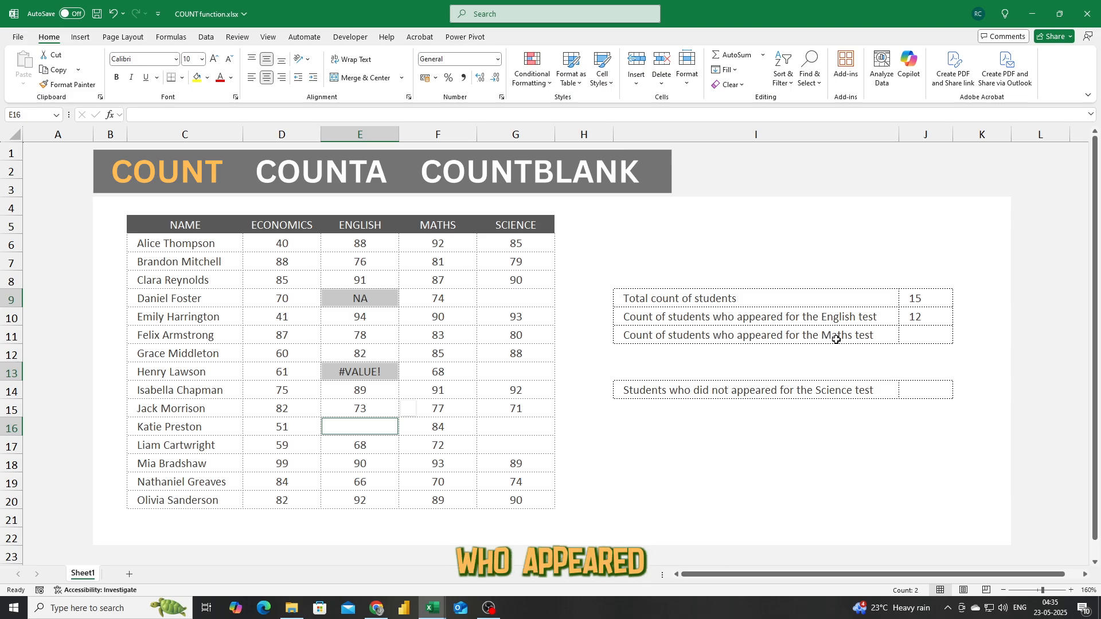
# Count the students who appeared for the Maths test in J11 with =COUNT(F6:F20)
pyautogui.click(932, 336)
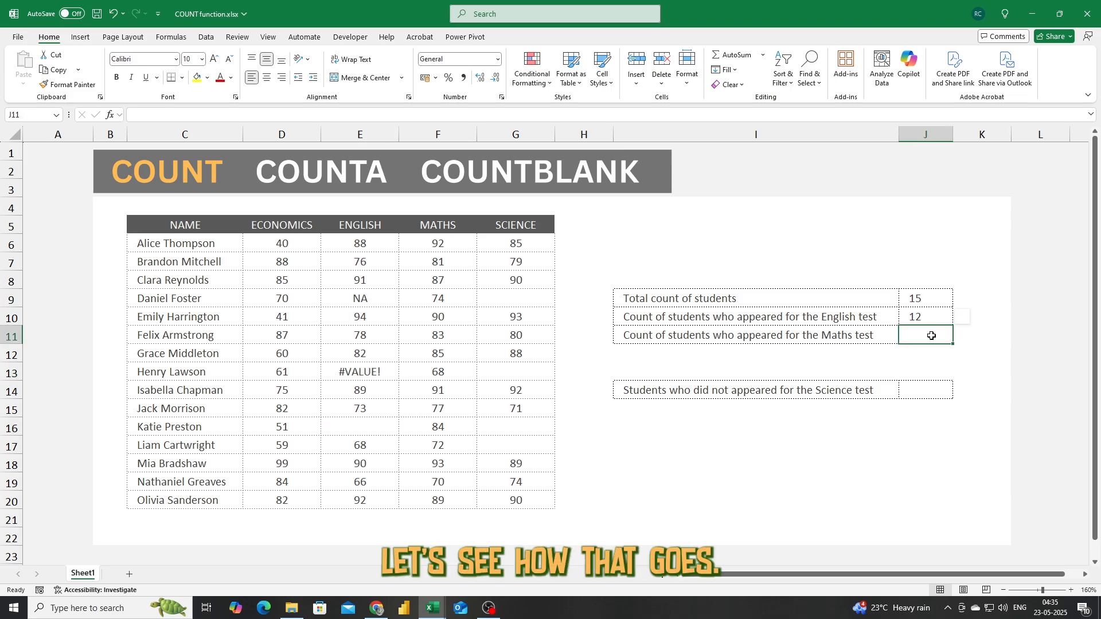
pyautogui.write('=COUNT(')
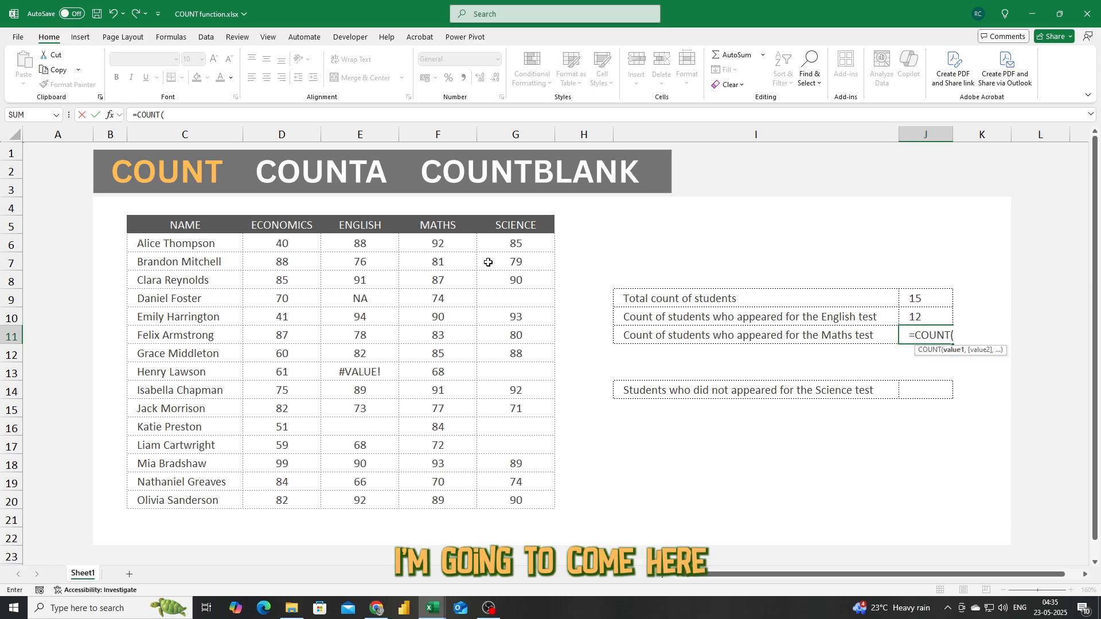
pyautogui.moveTo(438, 243); pyautogui.dragTo(443, 495)
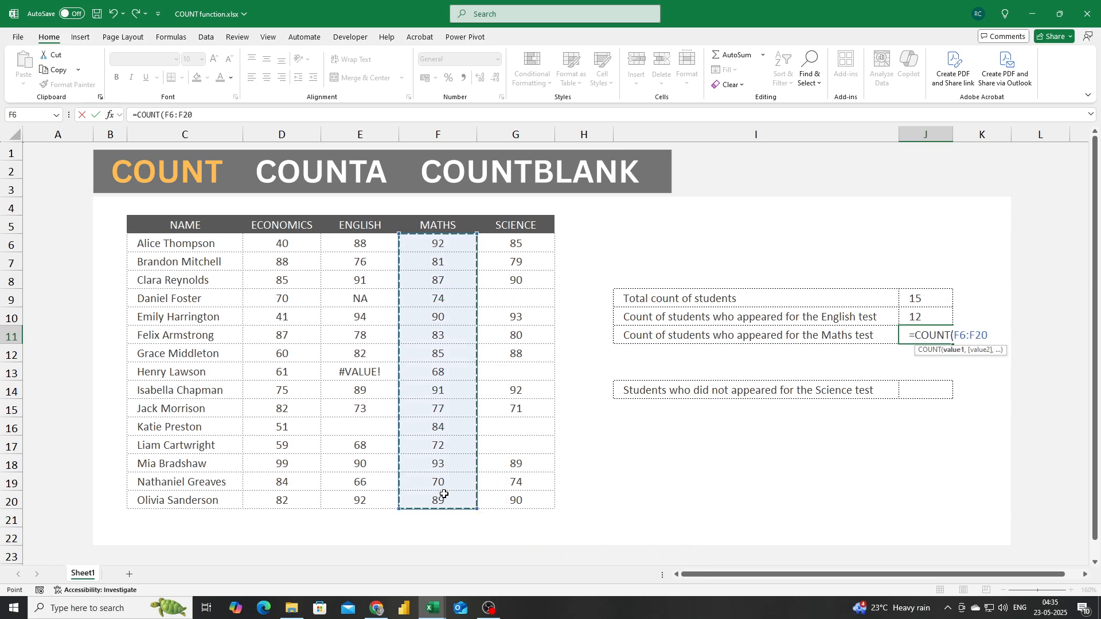
pyautogui.write(')')
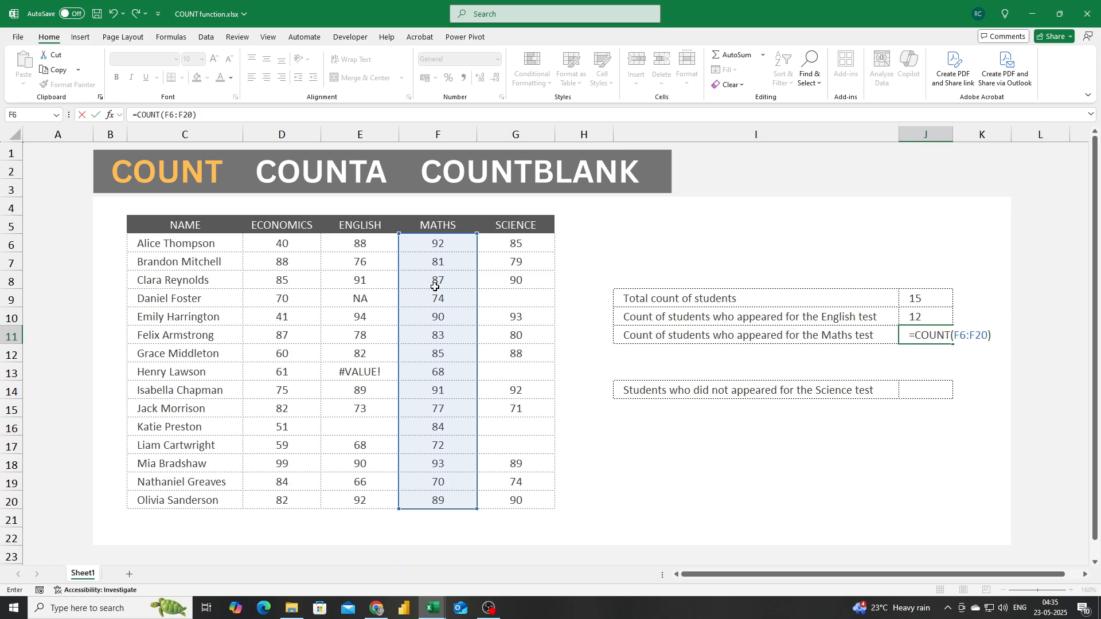
pyautogui.press('Return')
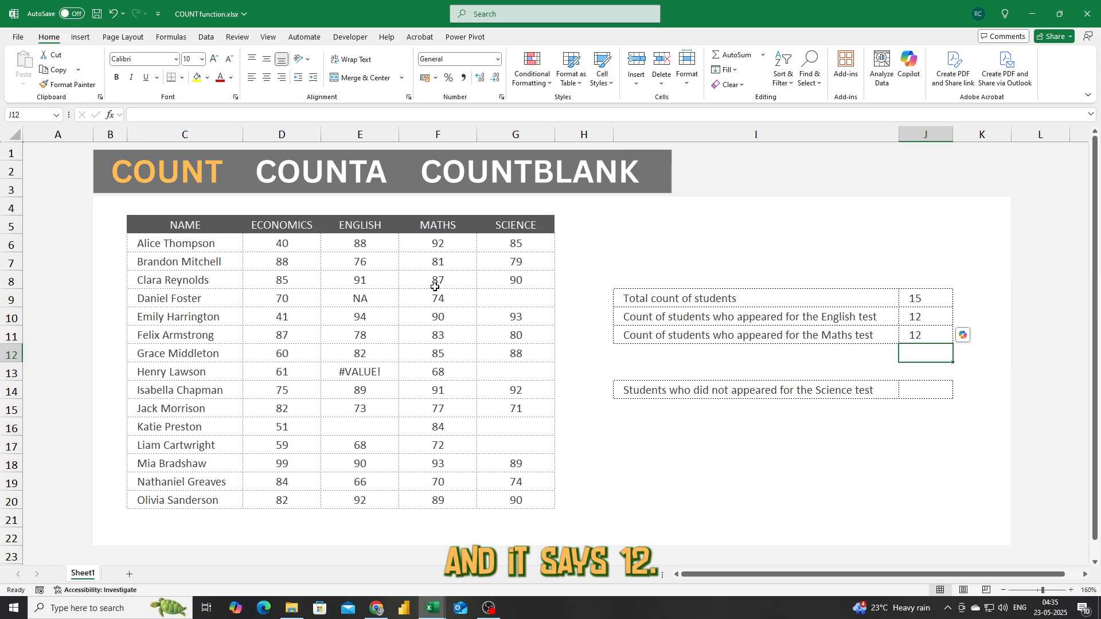
pyautogui.press('Up')
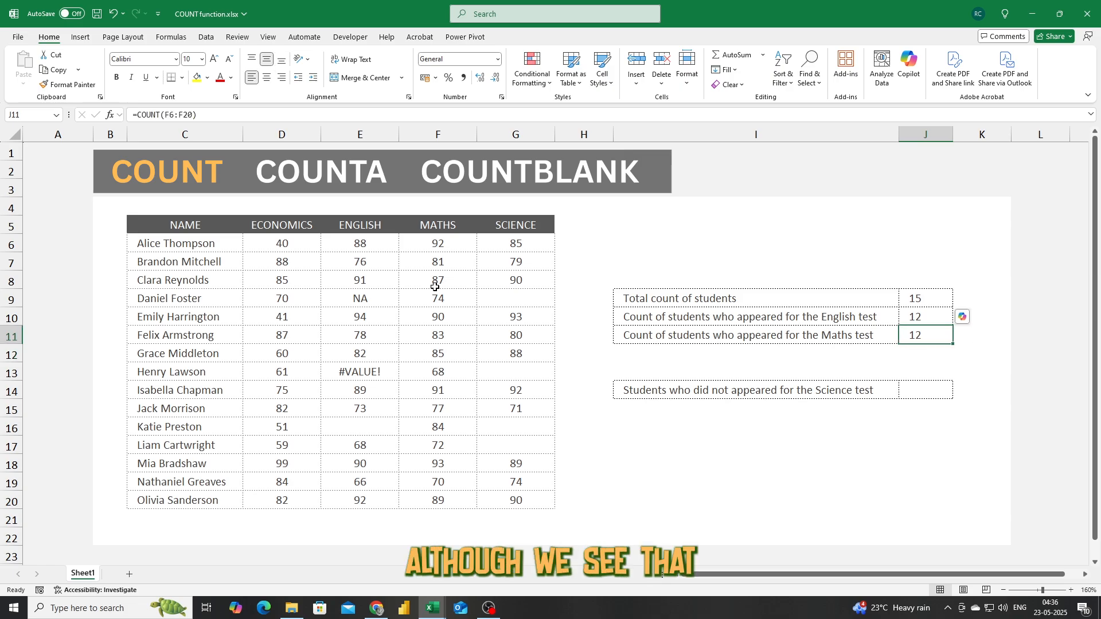
# Inspect the Maths scores F6:F20, checking the stored contents of F9, F12 and F15 for numbers entered as text
pyautogui.moveTo(444, 245); pyautogui.dragTo(443, 497)
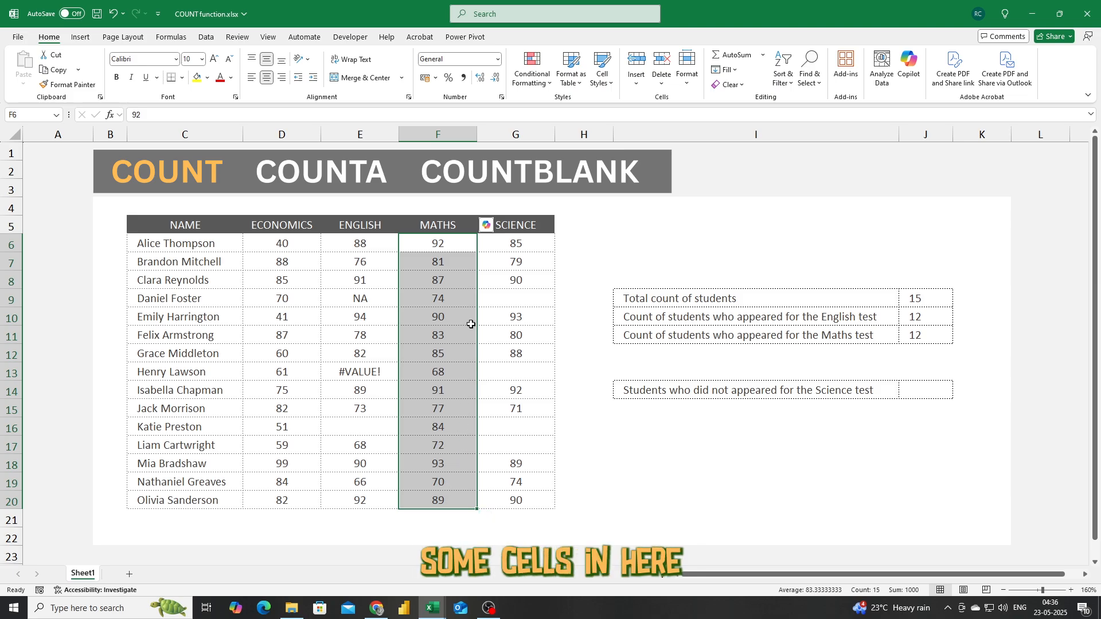
pyautogui.click(437, 300)
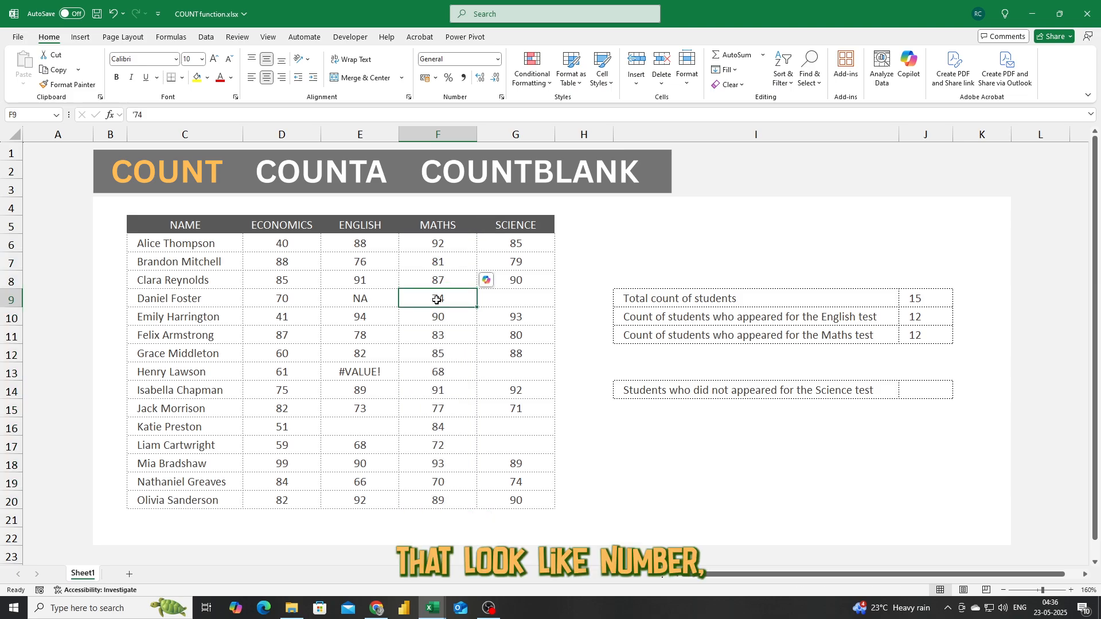
pyautogui.click(444, 357)
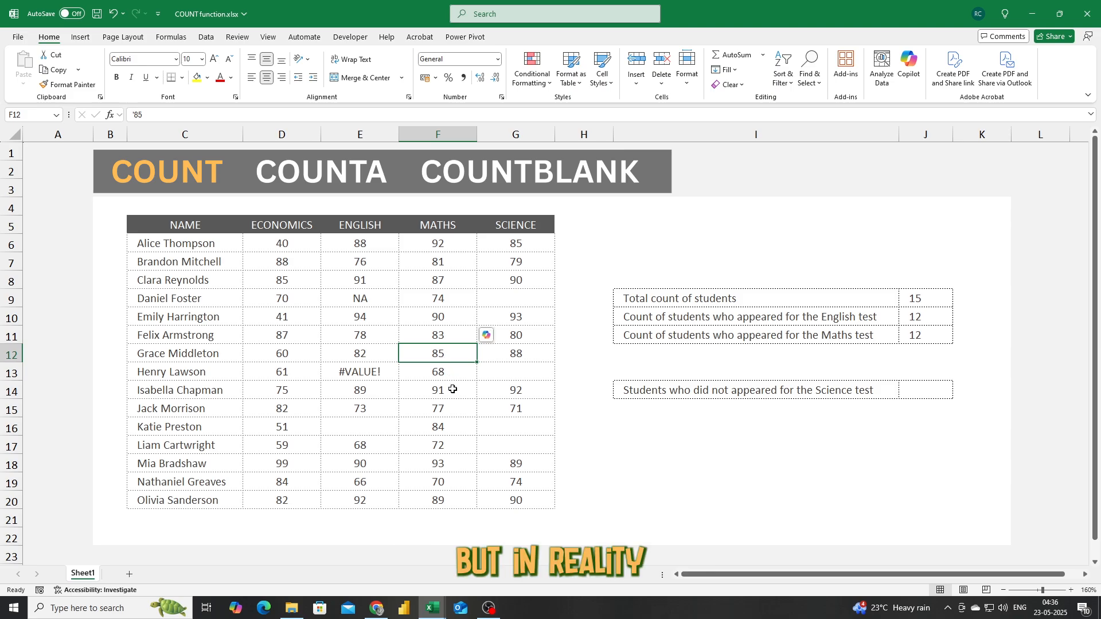
pyautogui.click(452, 410)
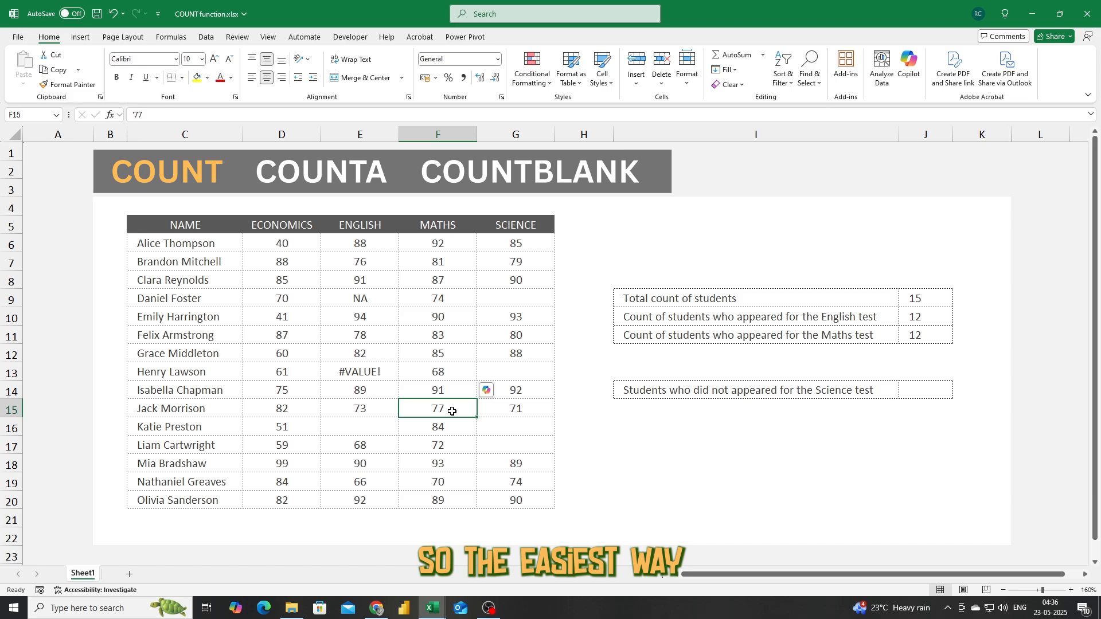
# Remove the horizontal centring from the Maths scores F6:F20 and check the text-stored values in F9 and F12
pyautogui.click(445, 245)
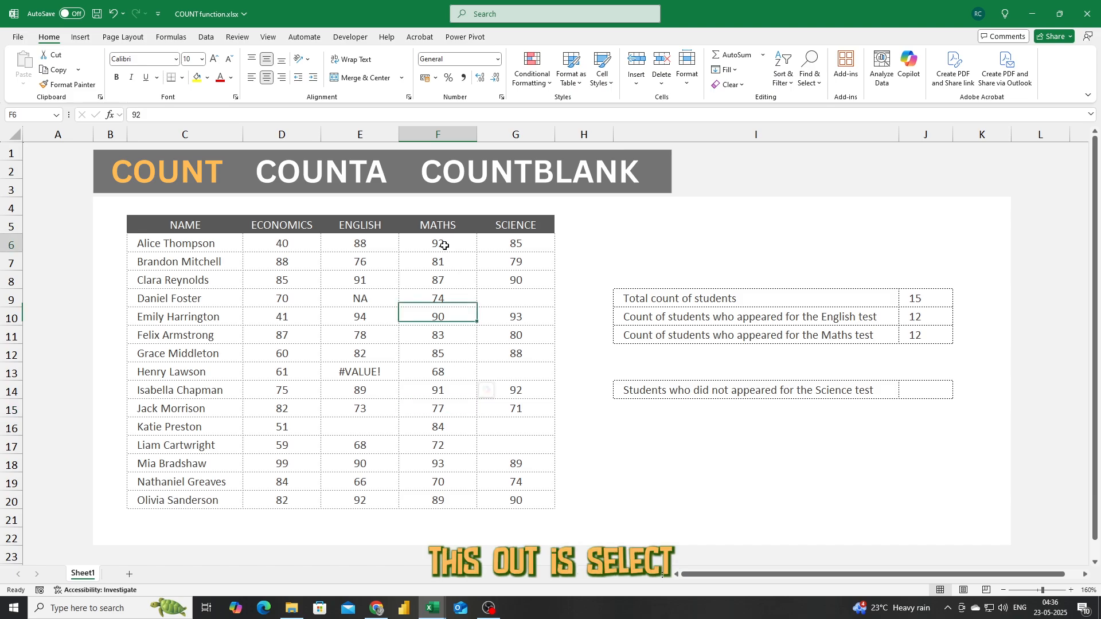
pyautogui.hotkey('ctrl', 'shift', 'Down')
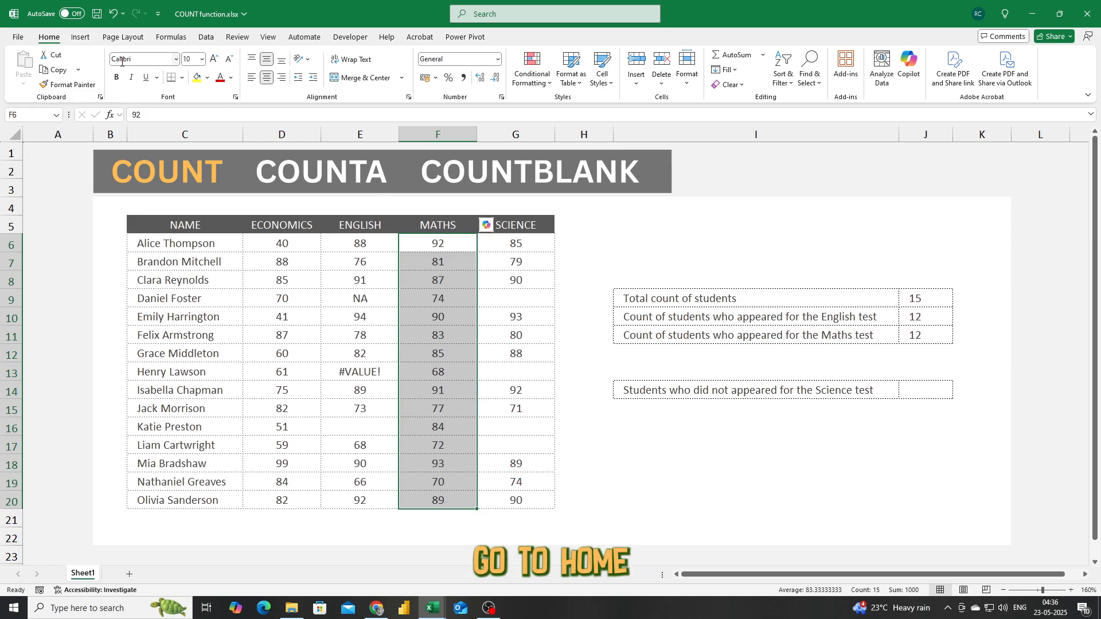
pyautogui.click(269, 79)
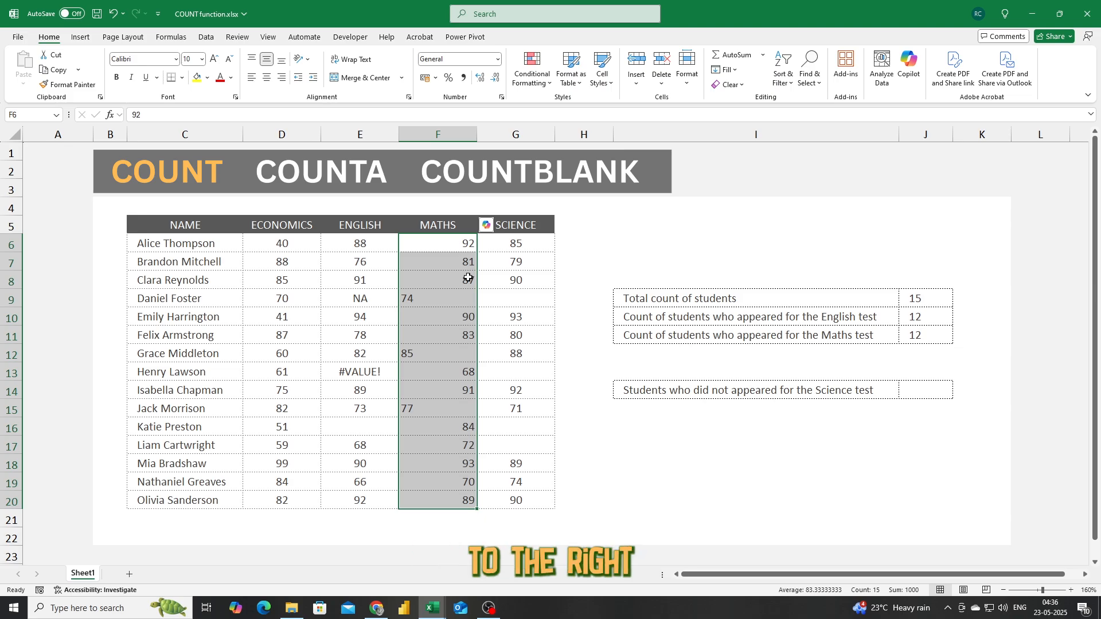
pyautogui.click(411, 302)
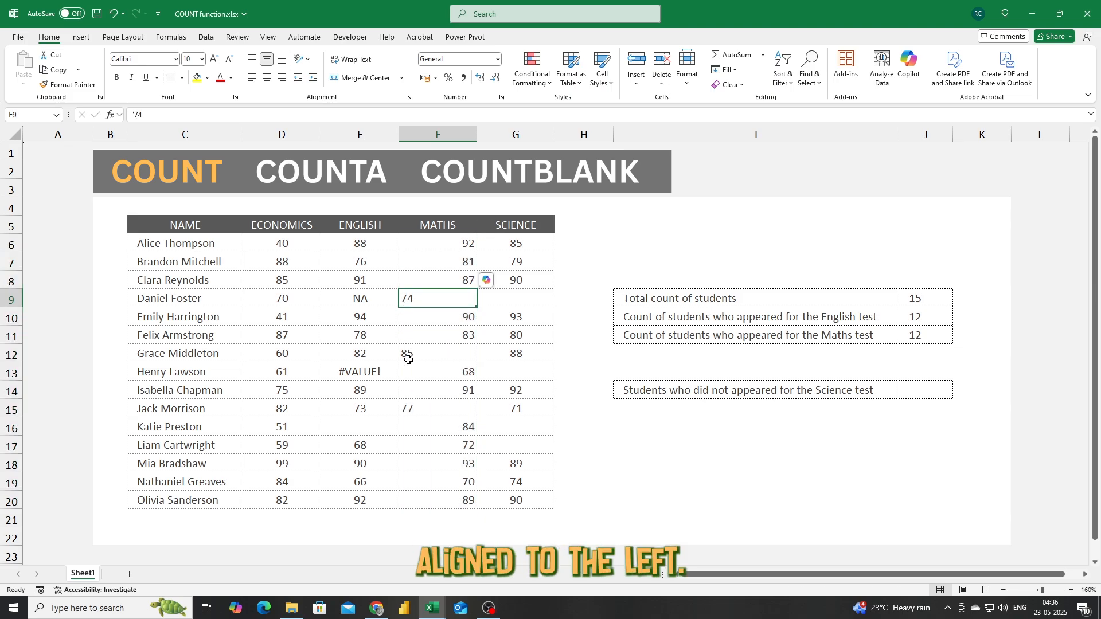
pyautogui.click(433, 354)
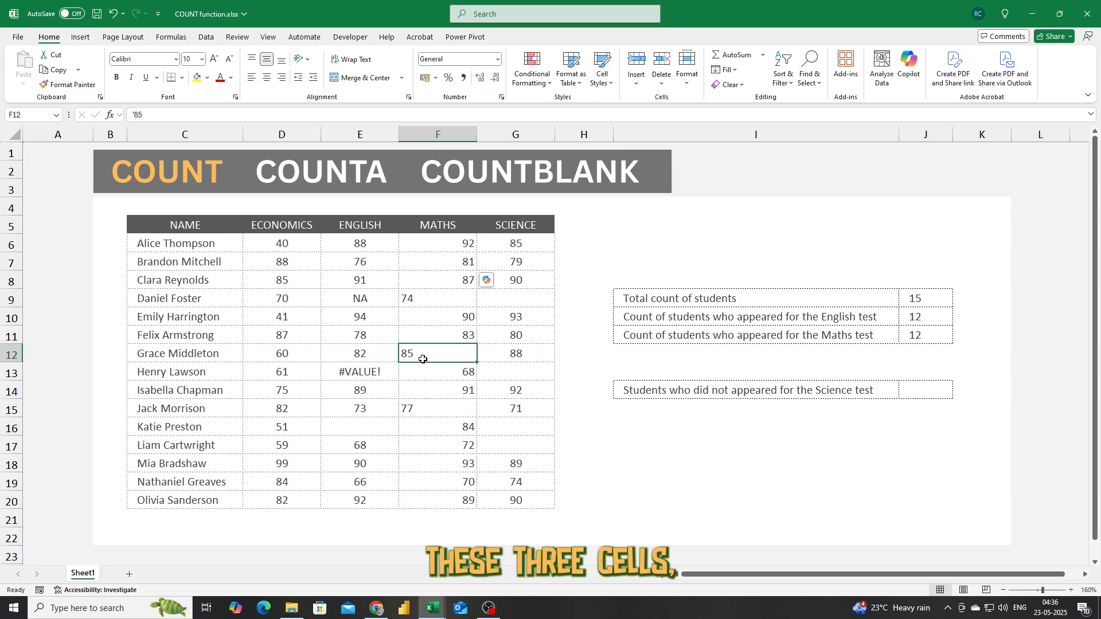
# Check the contents of the Maths score cells F15, F12 and F9, which hold numbers stored as text
pyautogui.click(439, 408)
pyautogui.click(434, 354)
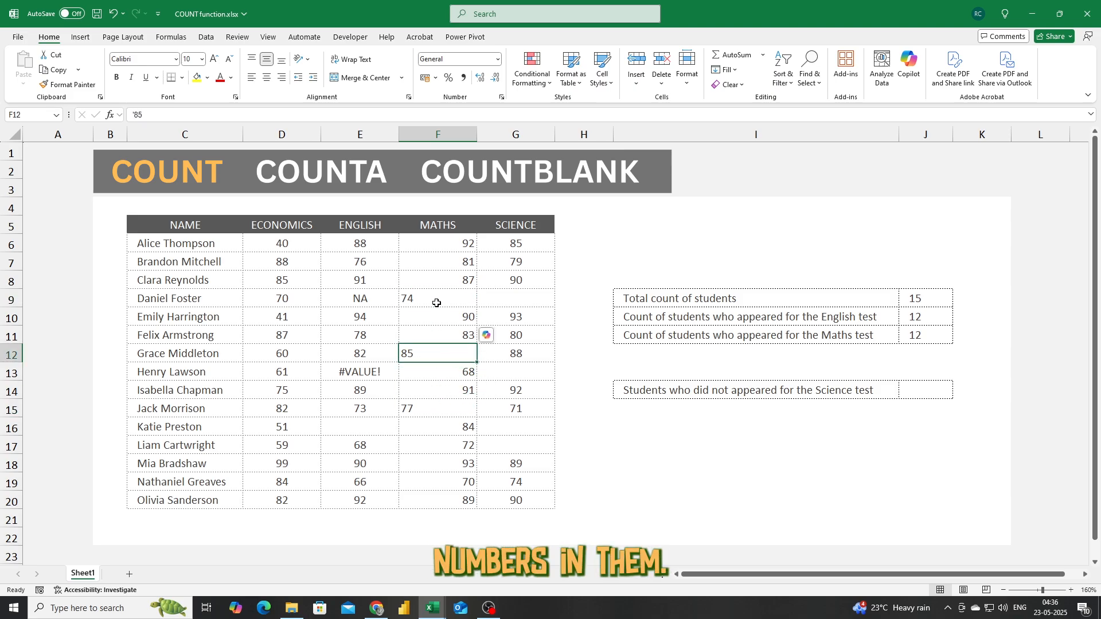
pyautogui.click(438, 298)
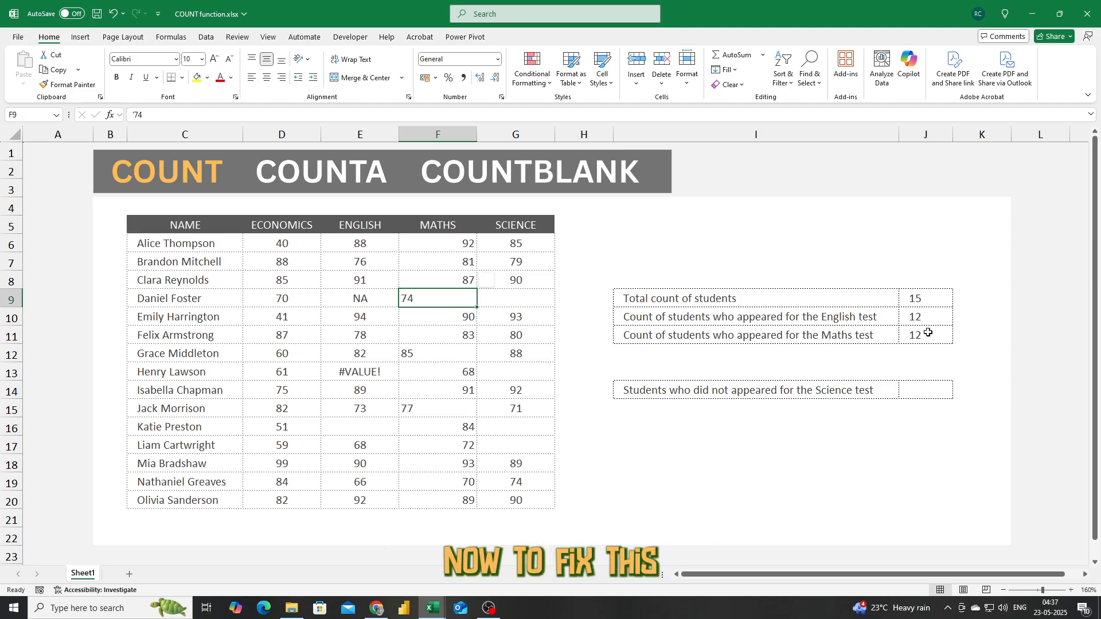
# Convert the Maths scores F6:F20 to real numbers with Text to Columns as delimited data, and check the Maths count in J11
pyautogui.moveTo(417, 243); pyautogui.dragTo(424, 501)
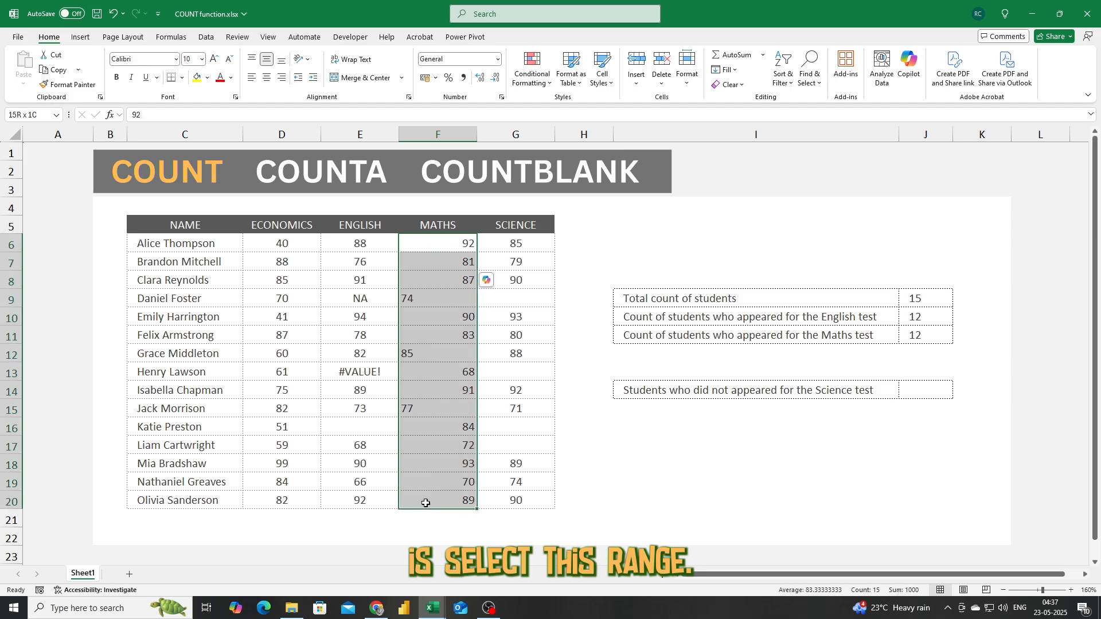
pyautogui.click(206, 36)
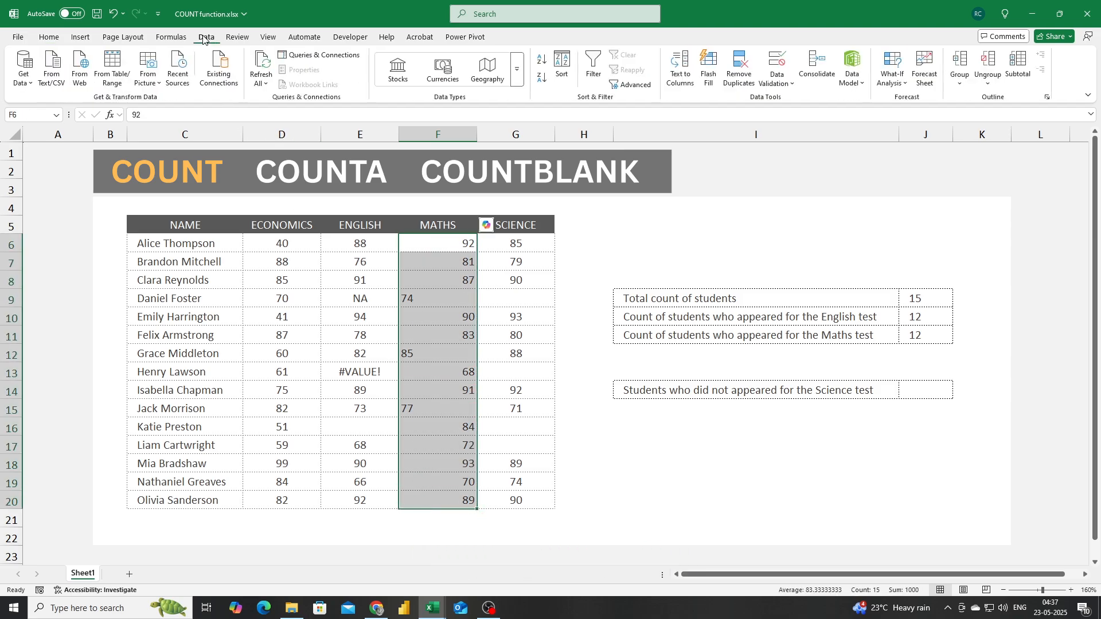
pyautogui.click(682, 74)
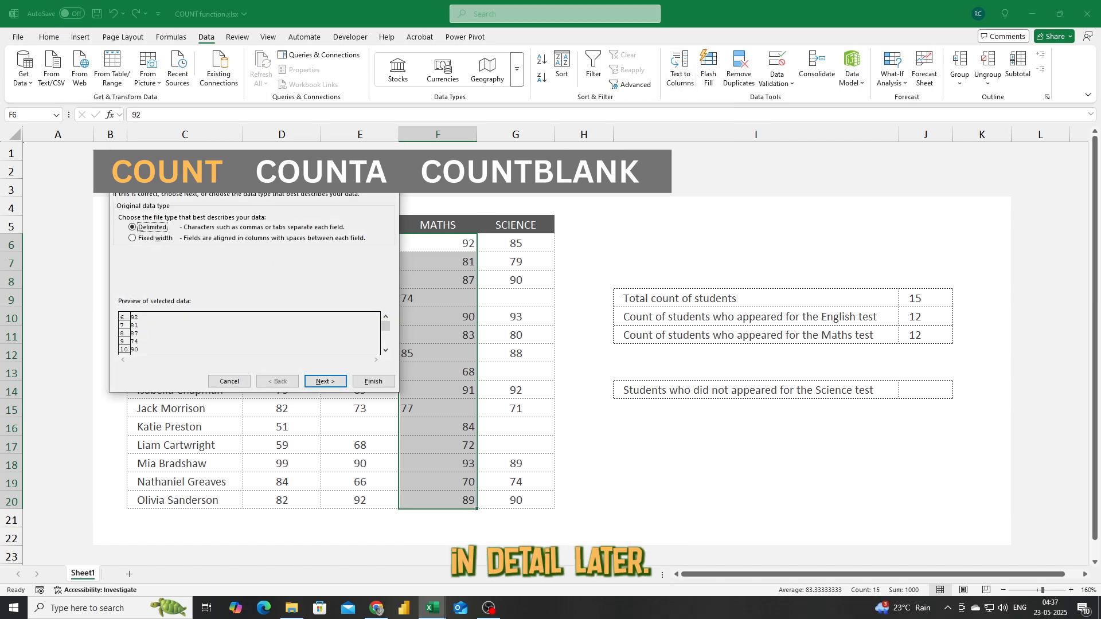
pyautogui.moveTo(298, 171); pyautogui.dragTo(253, 229)
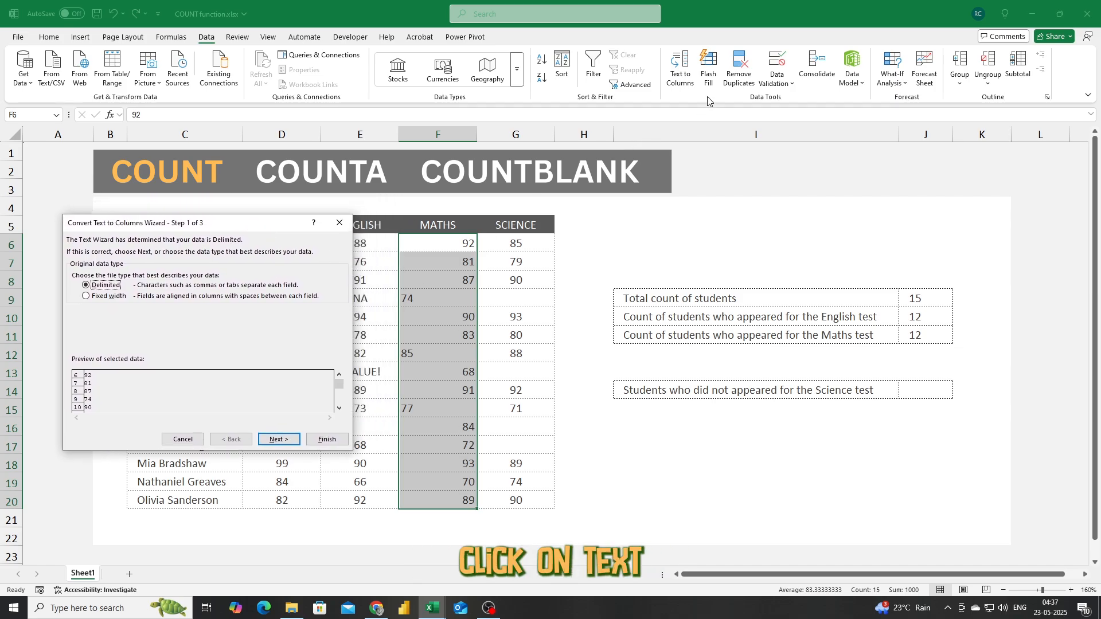
pyautogui.click(327, 440)
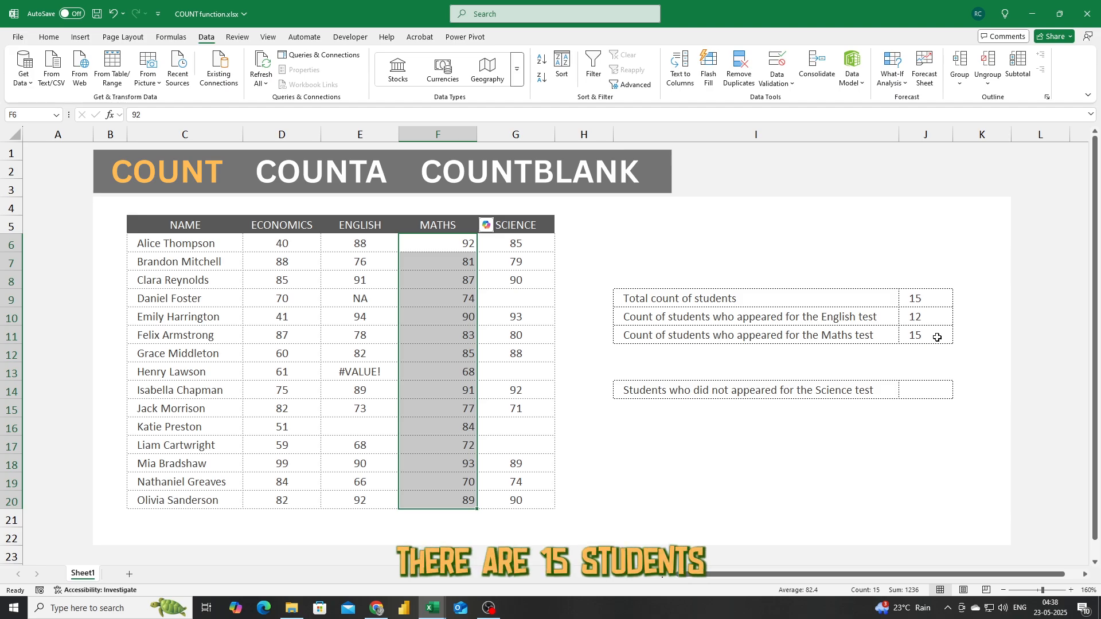
pyautogui.click(936, 337)
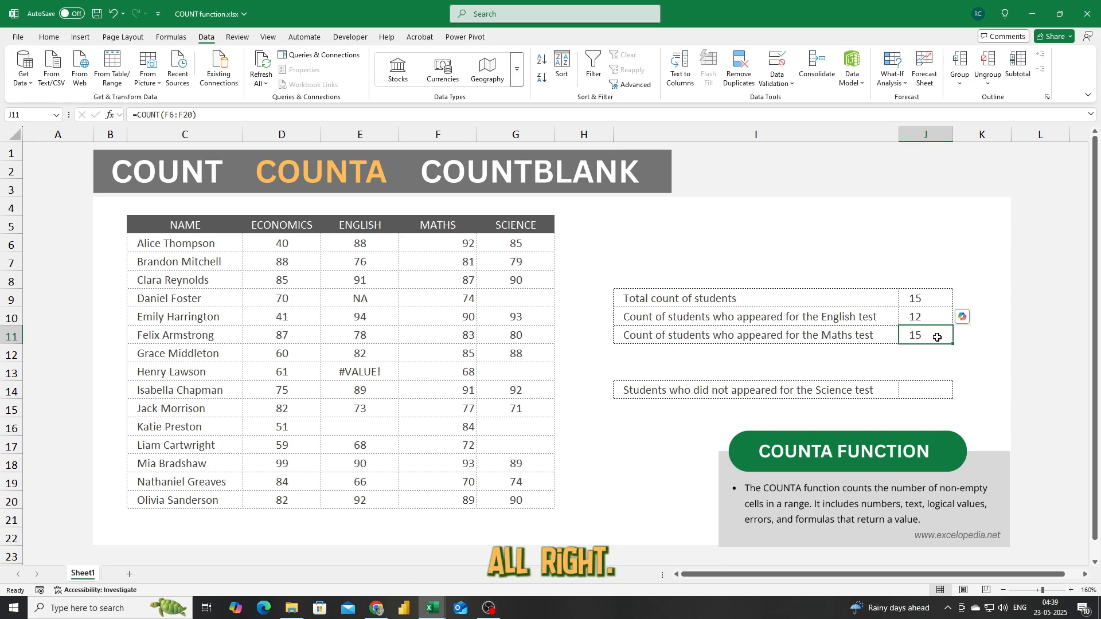
# Replace the total student count formula in J9 with =COUNTA(C6:C20) to count the names
pyautogui.click(930, 294)
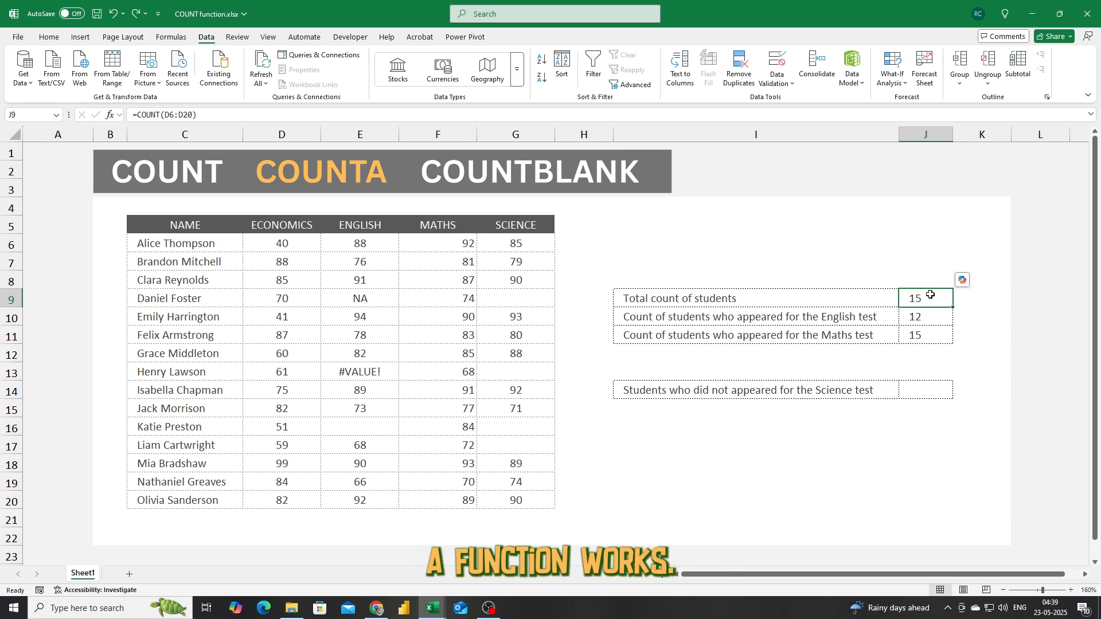
pyautogui.press('Delete')
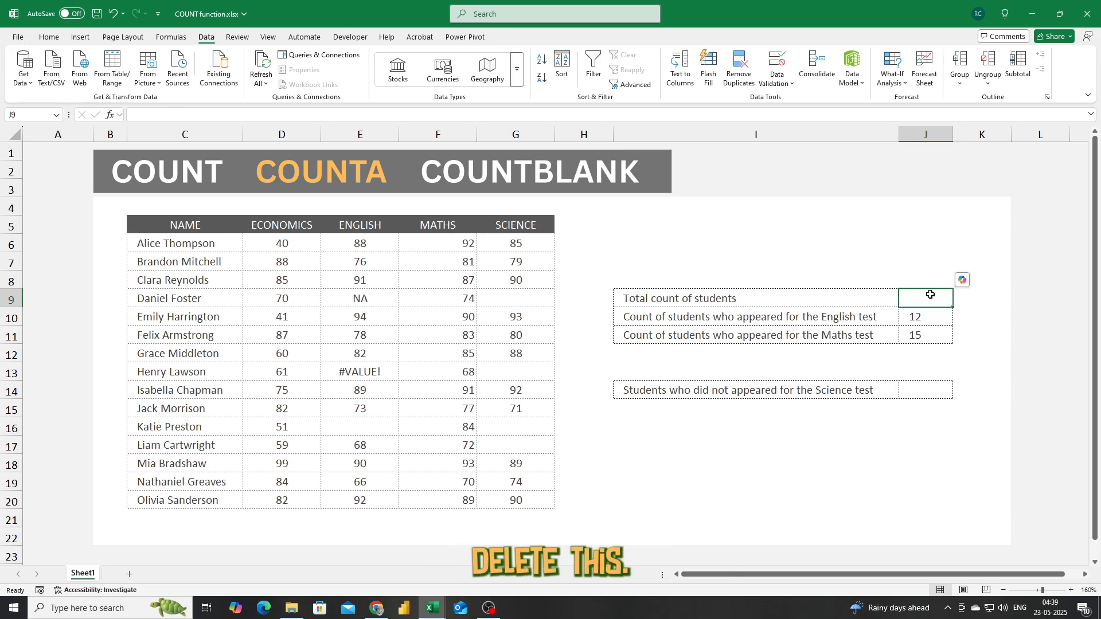
pyautogui.write('=COUN')
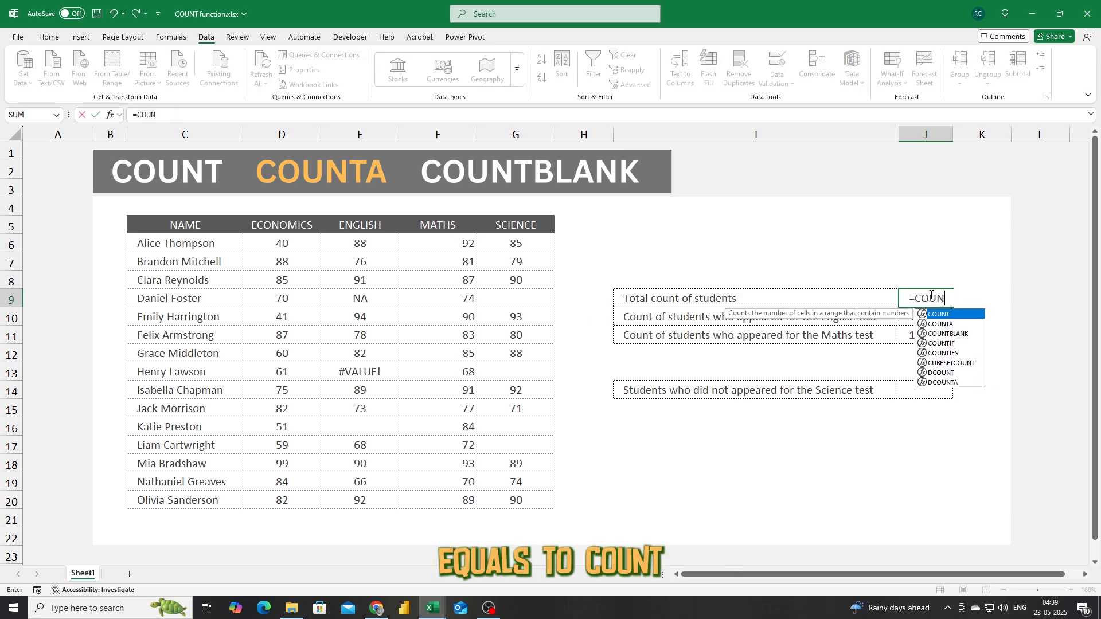
pyautogui.write('TA(')
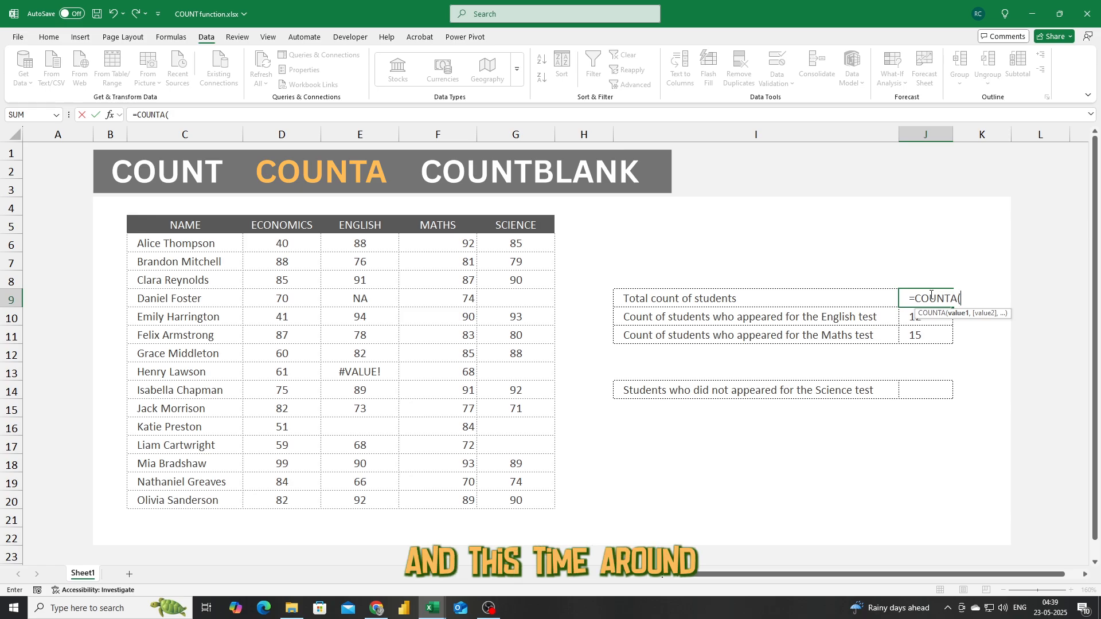
pyautogui.moveTo(165, 243); pyautogui.dragTo(166, 492)
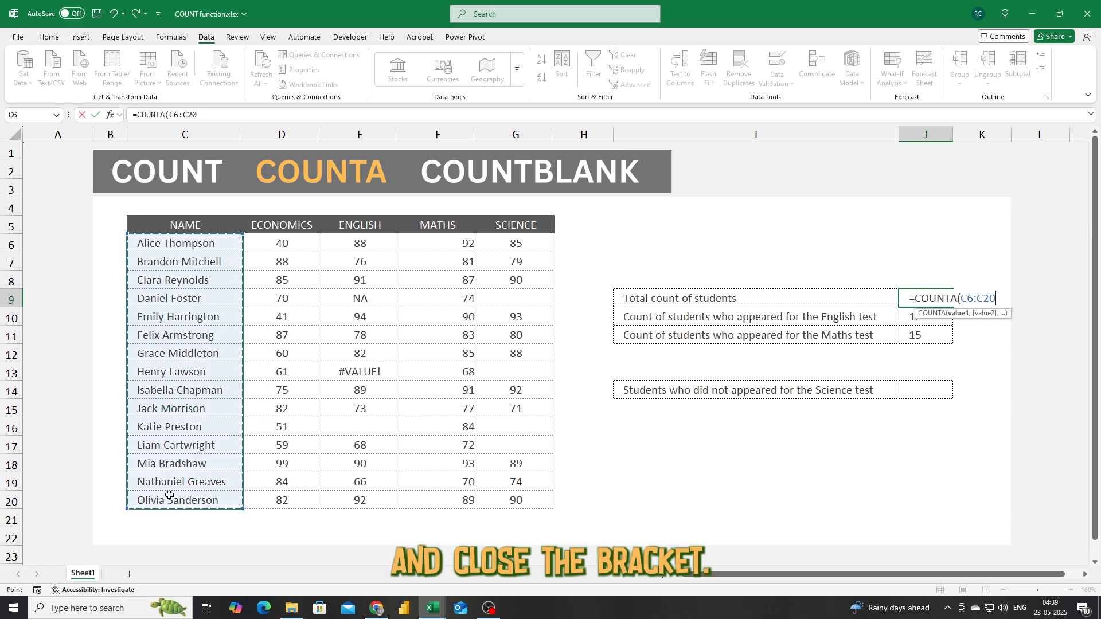
pyautogui.write(')')
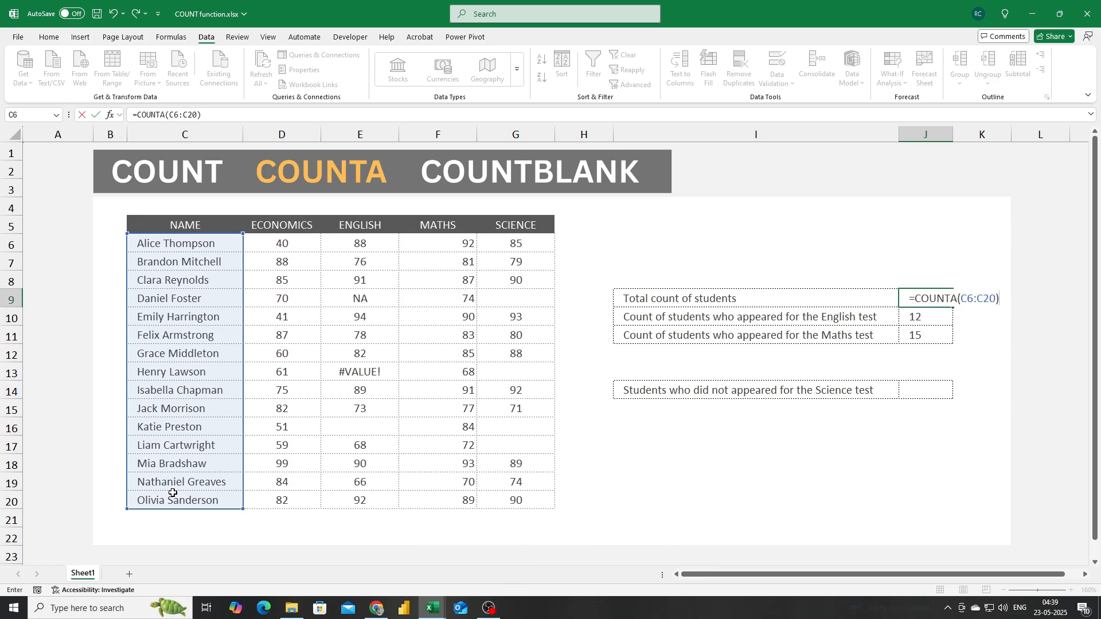
pyautogui.press('Return')
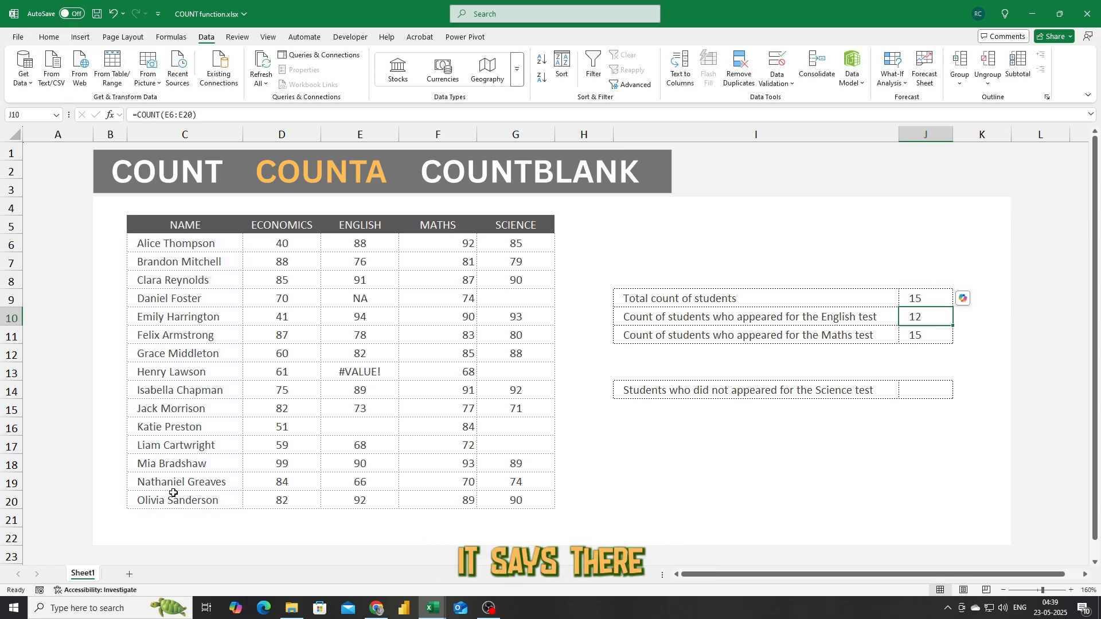
# Shift the COUNTA range in J9 to the Economics scores D6:D20
pyautogui.press('Up')
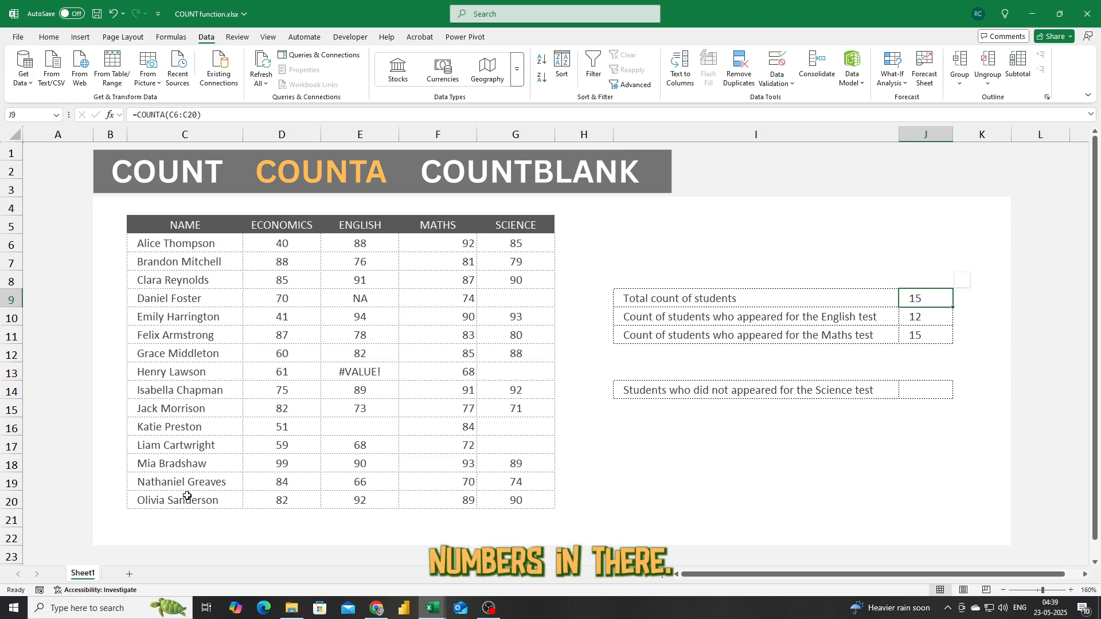
pyautogui.press('F2')
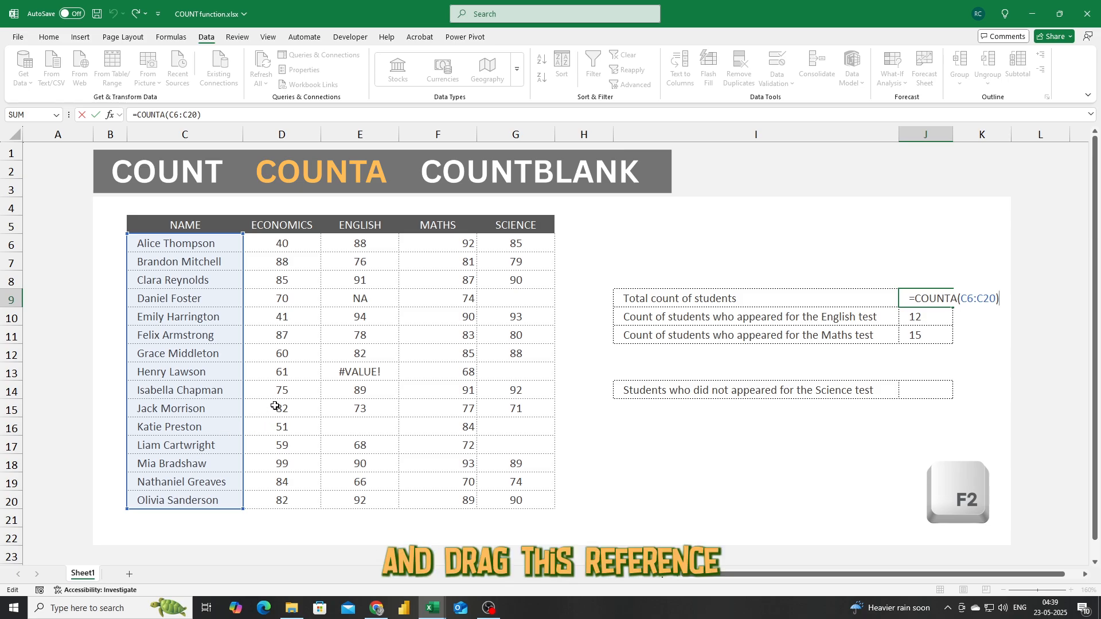
pyautogui.moveTo(243, 334); pyautogui.dragTo(253, 335)
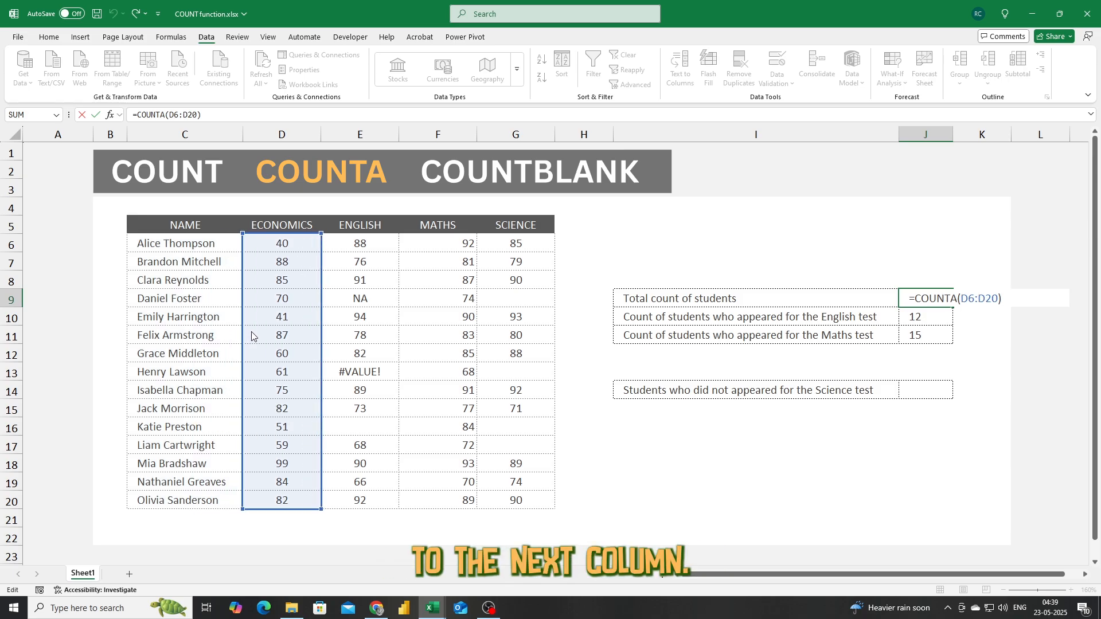
pyautogui.press('Return')
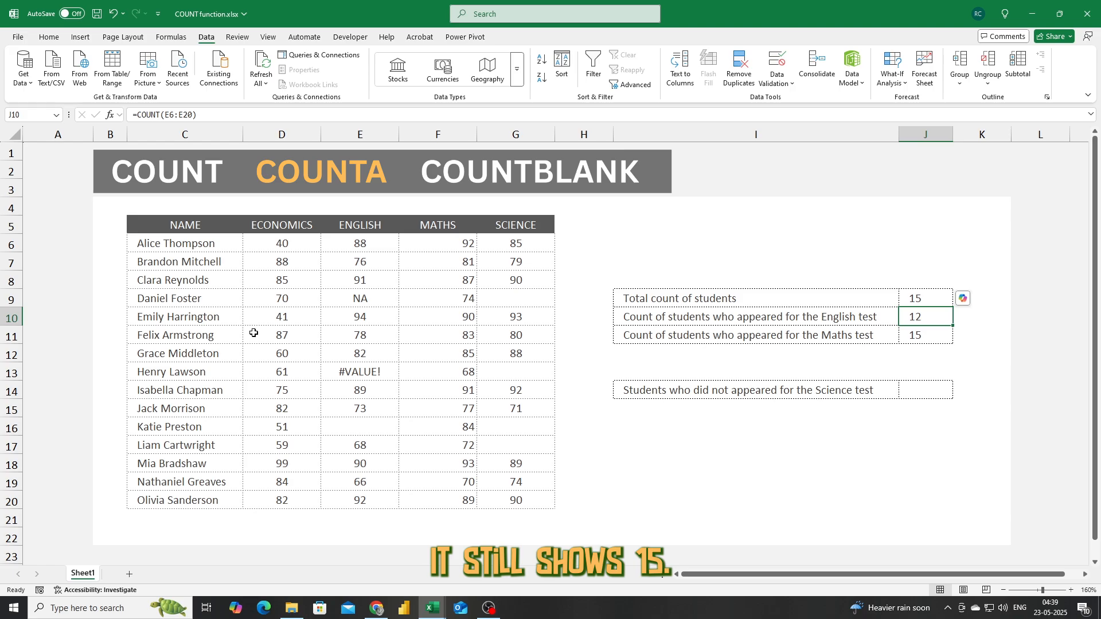
# Shift the COUNTA range in J9 to the English scores E6:E20
pyautogui.press('Up')
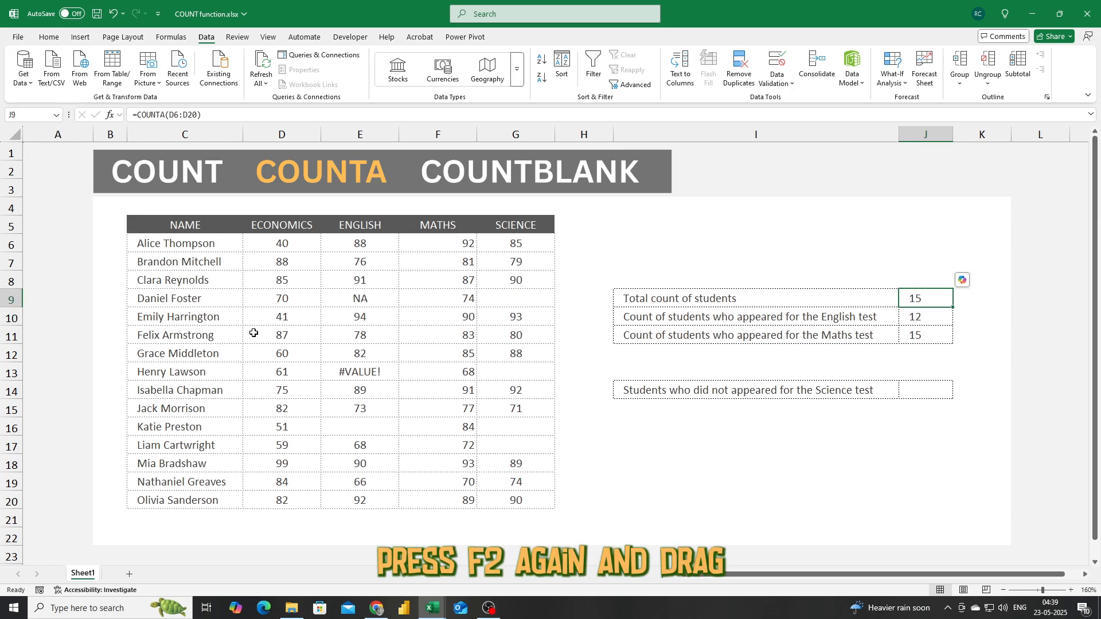
pyautogui.press('F2')
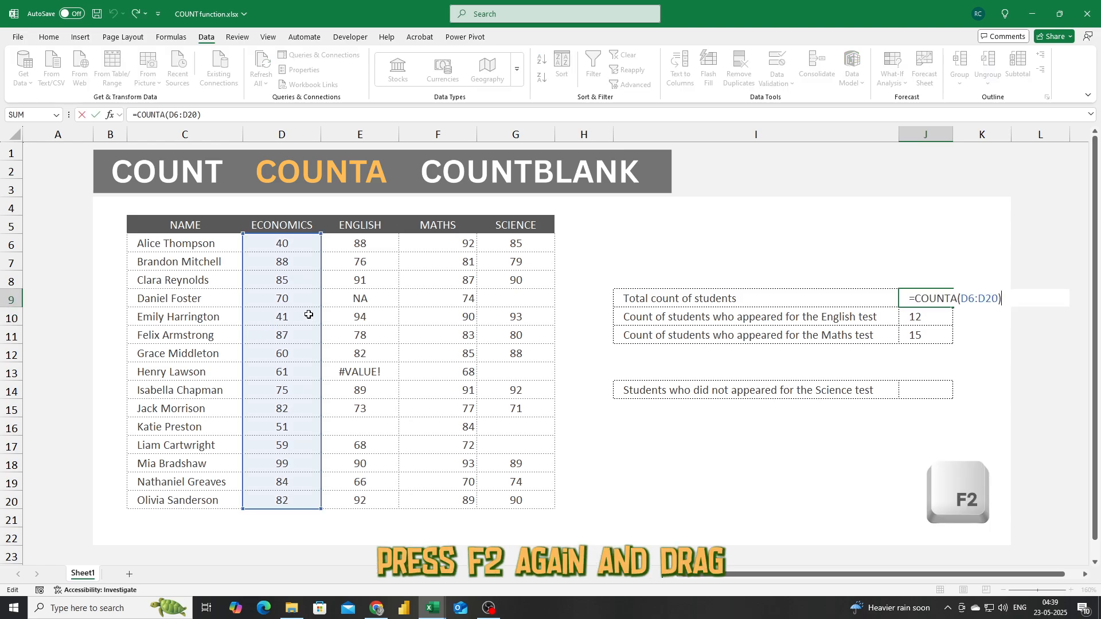
pyautogui.moveTo(321, 314); pyautogui.dragTo(331, 314)
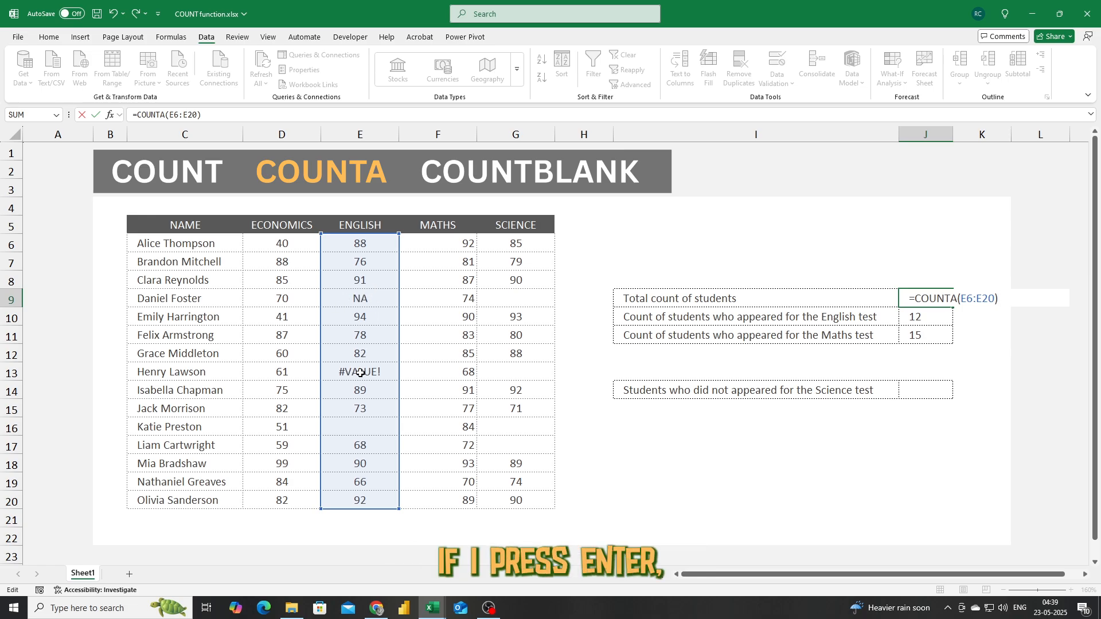
pyautogui.press('Return')
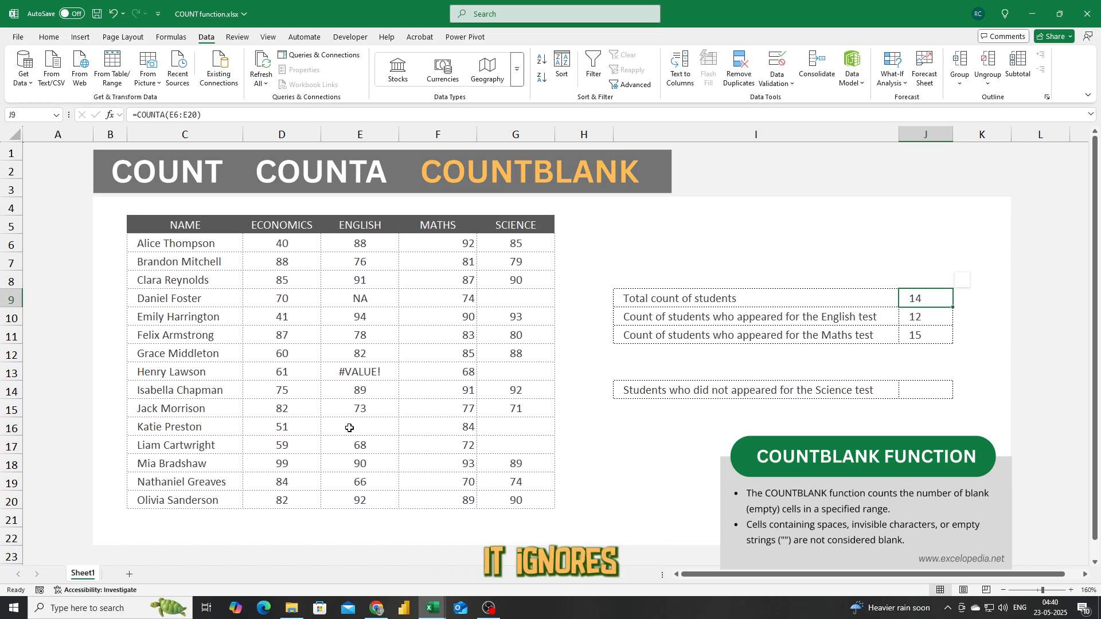
# Count the blank English cells in J14 with =COUNTBLANK(E6:E20)
pyautogui.click(913, 390)
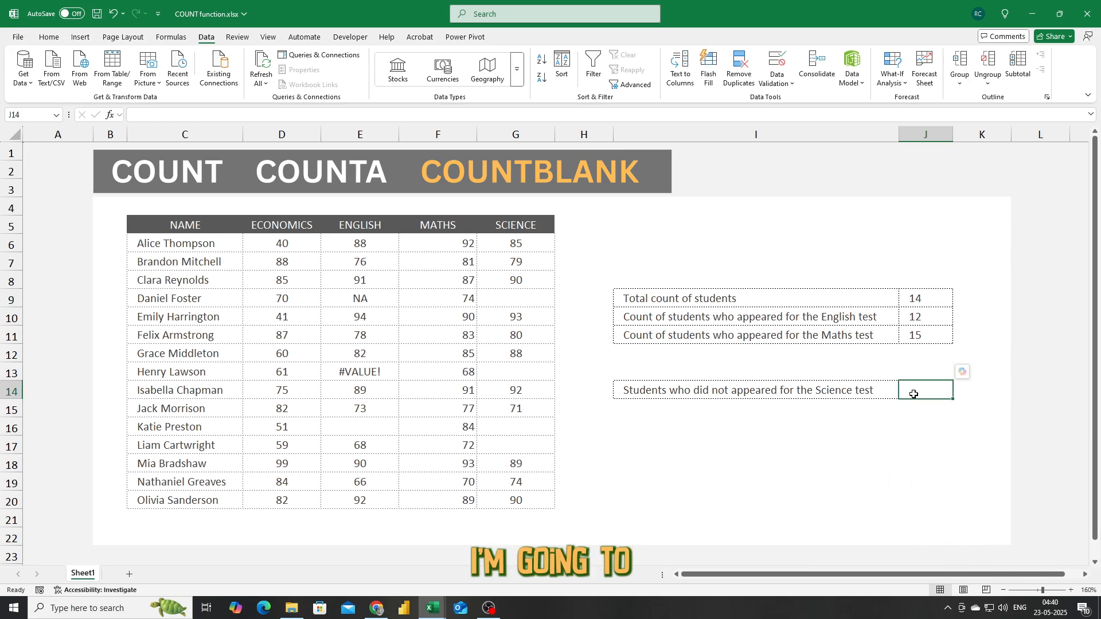
pyautogui.write('=CL')
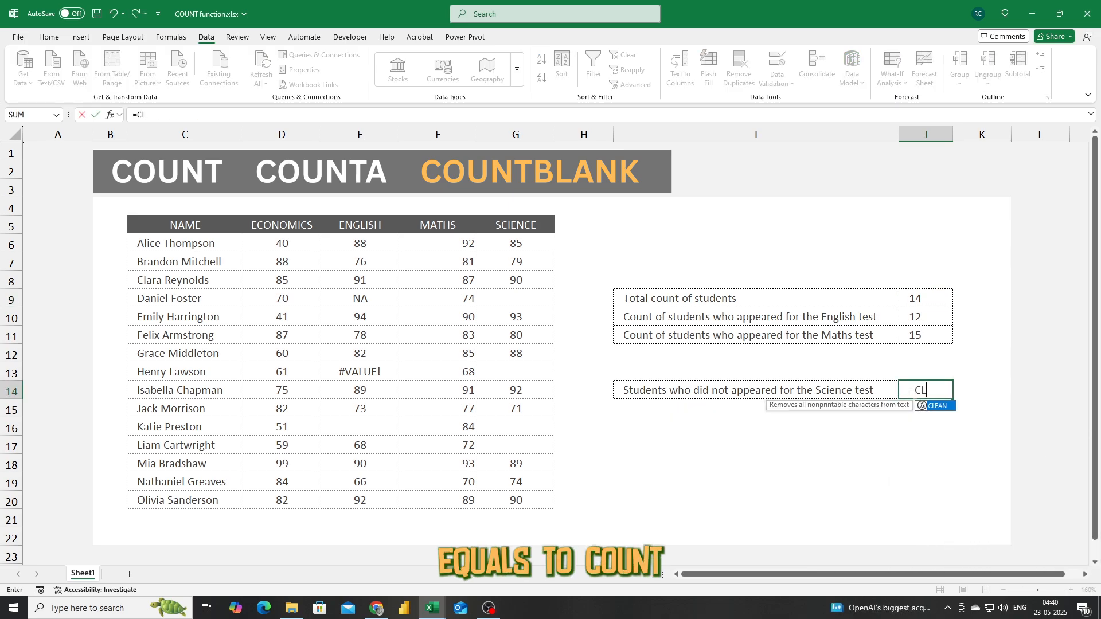
pyautogui.press('BackSpace')
pyautogui.write('OUNTB')
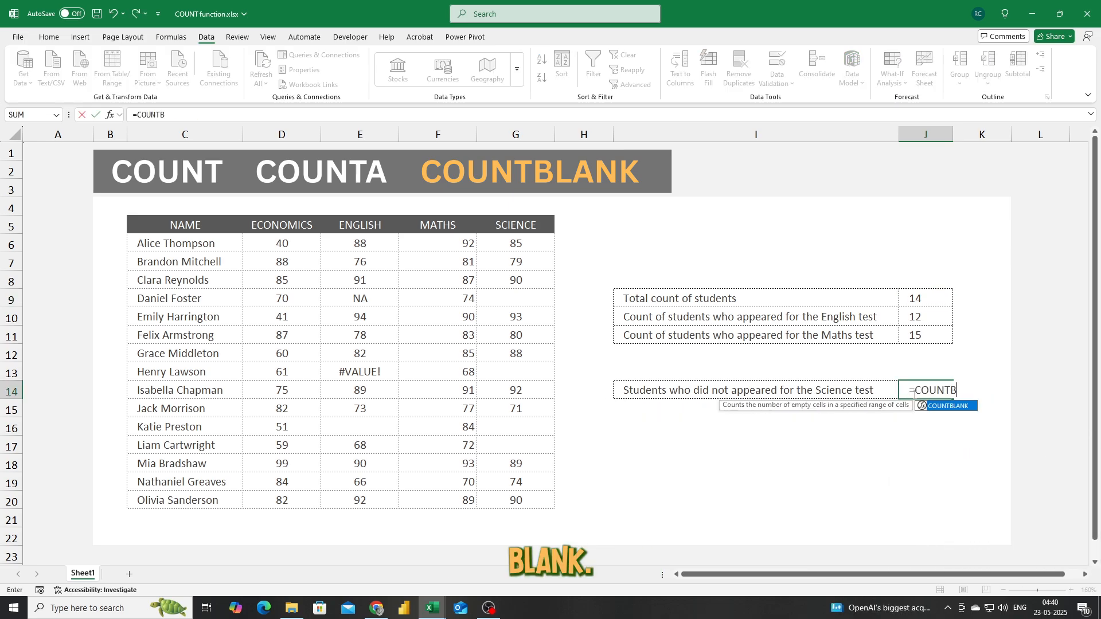
pyautogui.press('Tab')
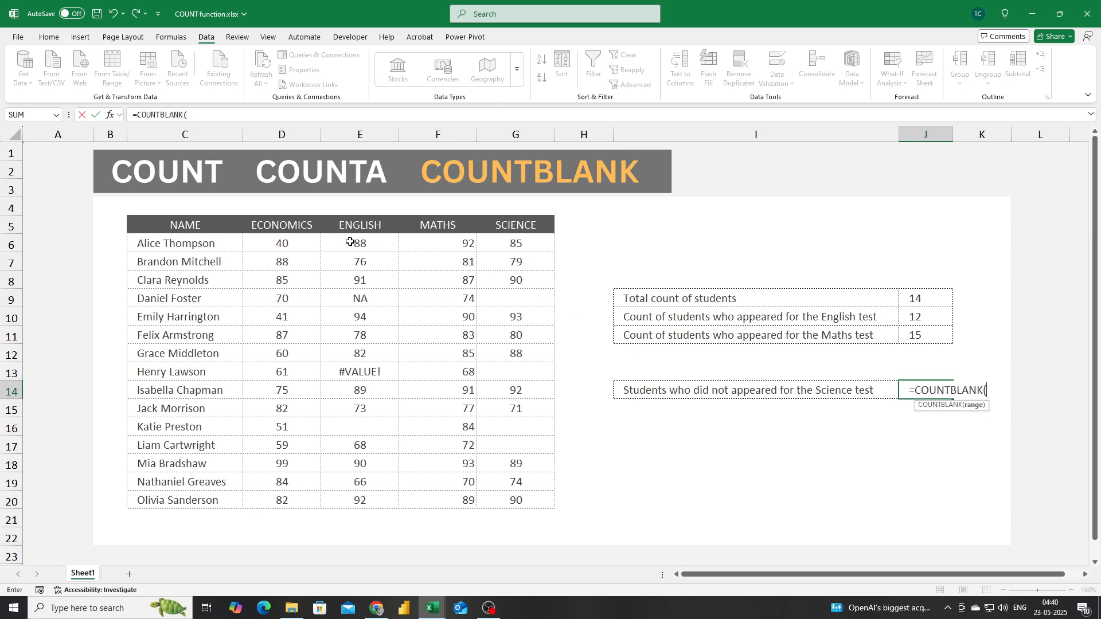
pyautogui.moveTo(359, 243); pyautogui.dragTo(362, 511)
pyautogui.write(')')
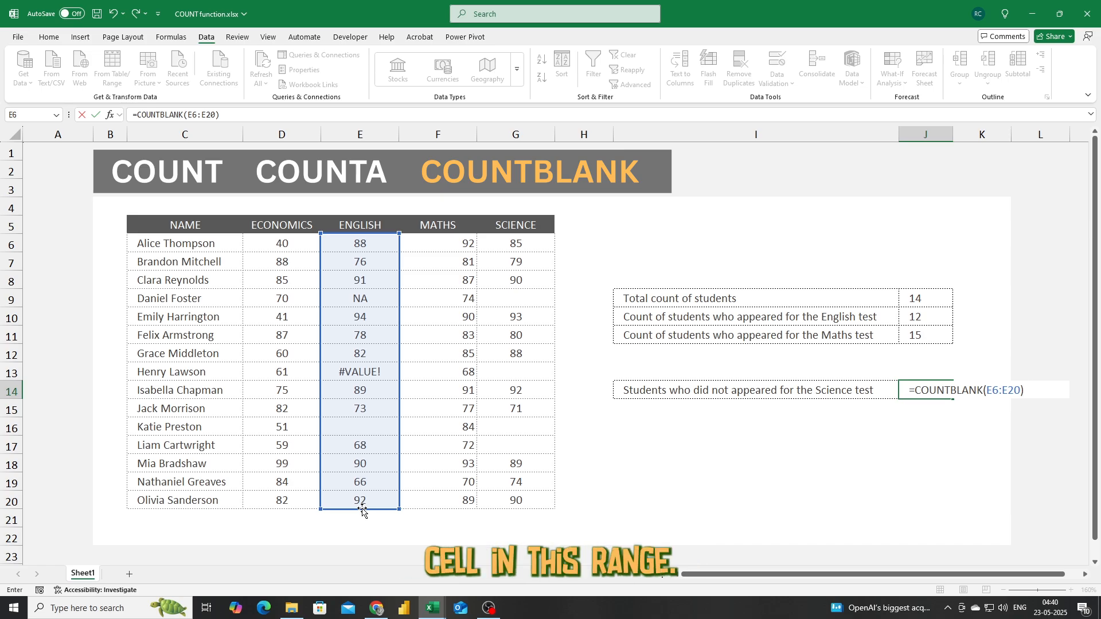
pyautogui.press('Return')
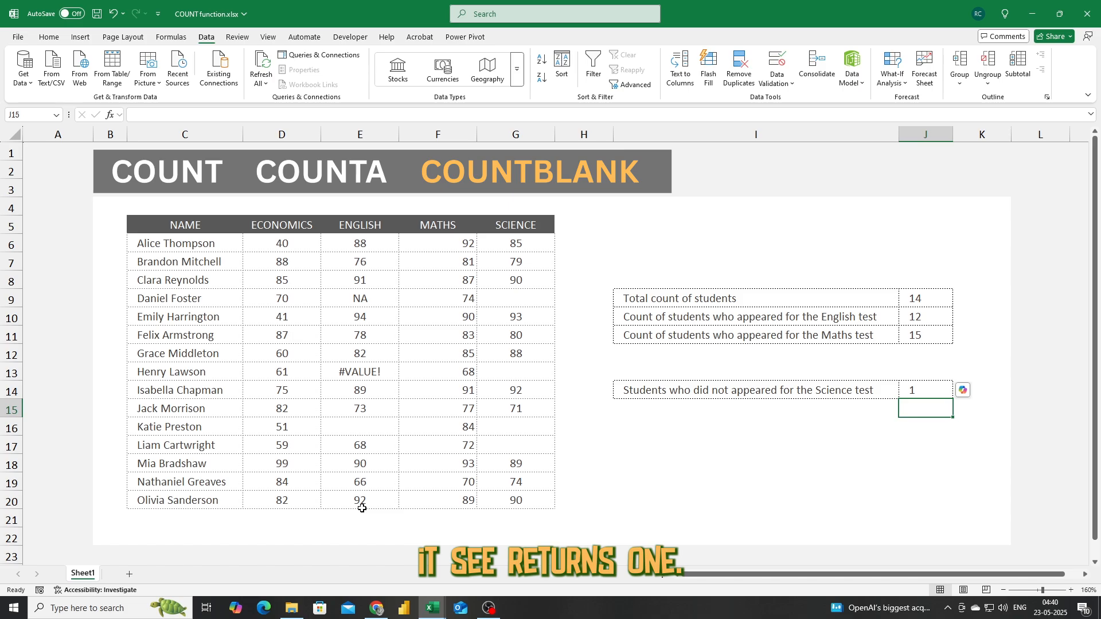
# Shift the COUNTBLANK range in J14 to the Maths scores F6:F20
pyautogui.press('Up')
pyautogui.press('F2')
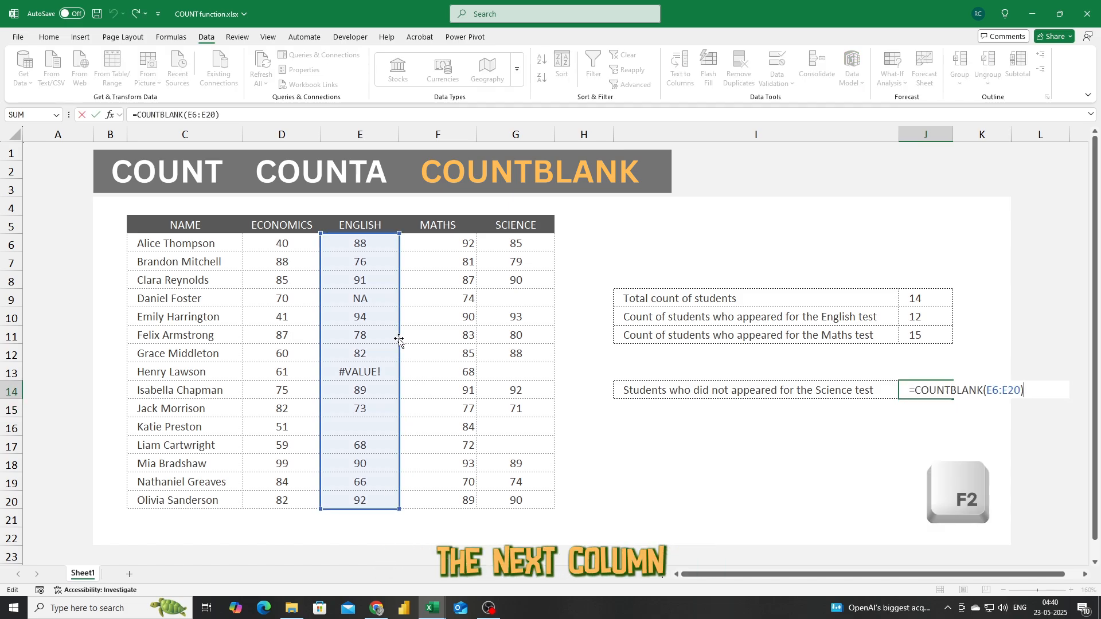
pyautogui.moveTo(402, 342); pyautogui.dragTo(415, 339)
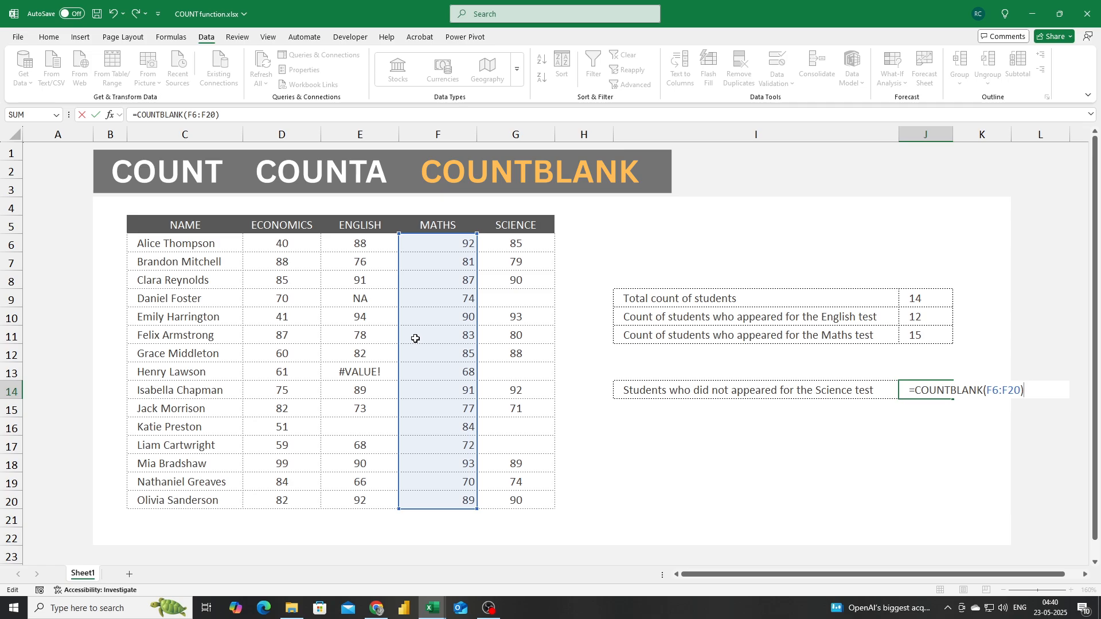
pyautogui.press('Return')
# Shift the COUNTBLANK range in J14 to the Science scores G6:G20 to count students who missed the test
pyautogui.press('Up')
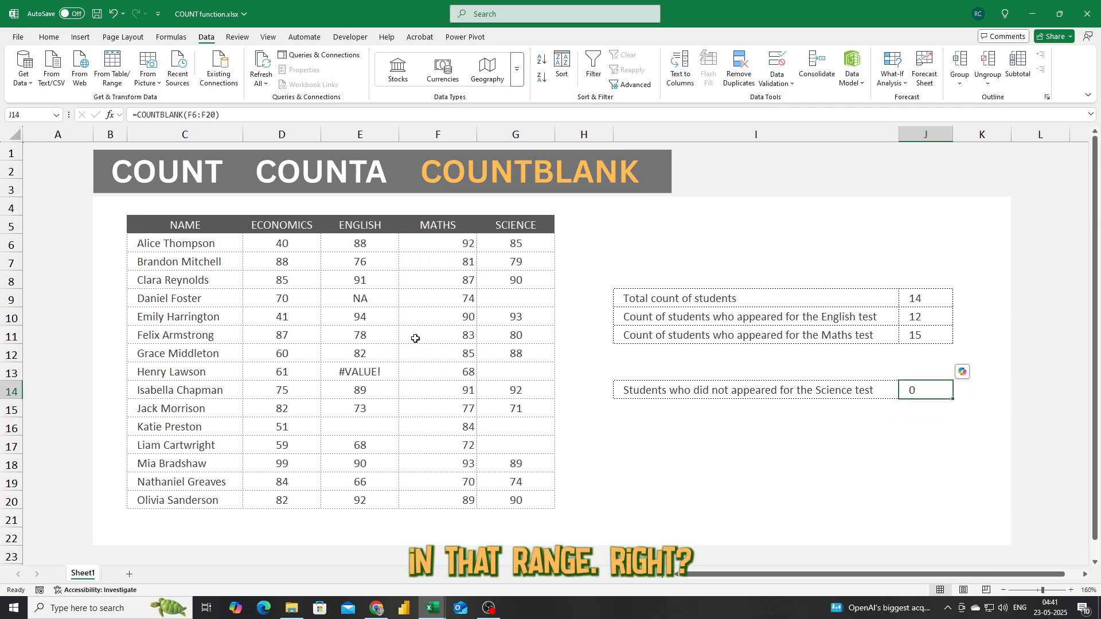
pyautogui.press('F2')
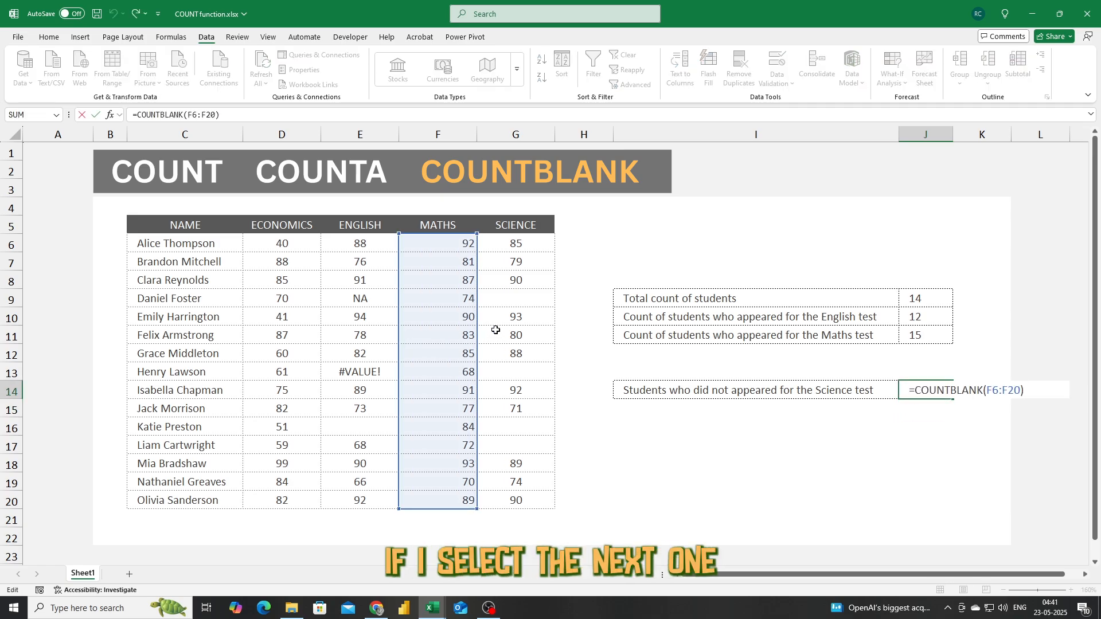
pyautogui.moveTo(478, 339); pyautogui.dragTo(502, 334)
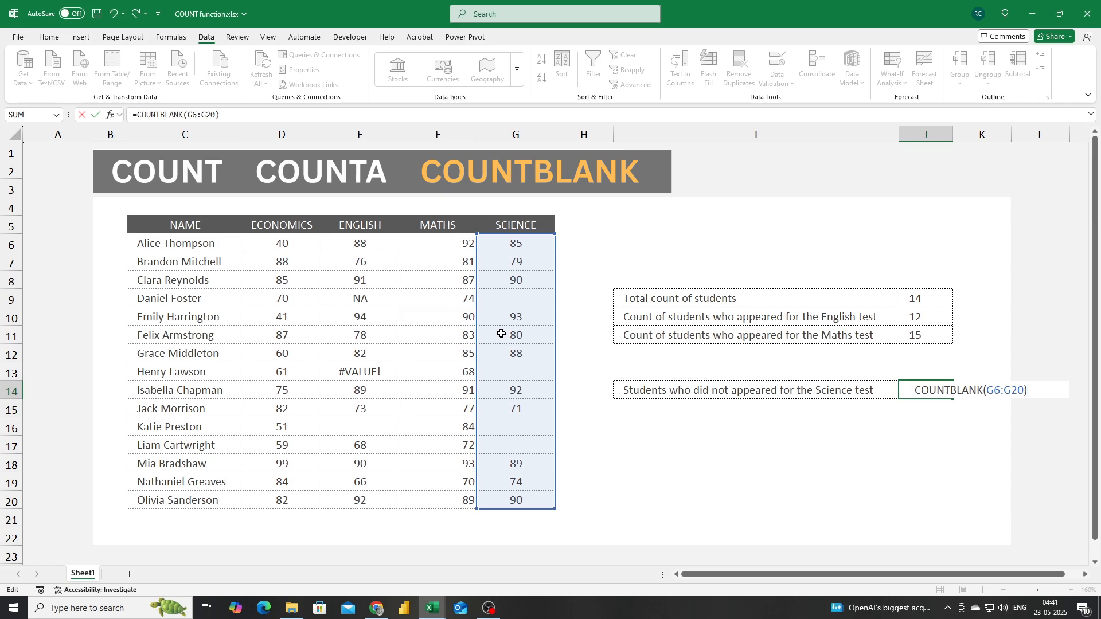
pyautogui.press('Return')
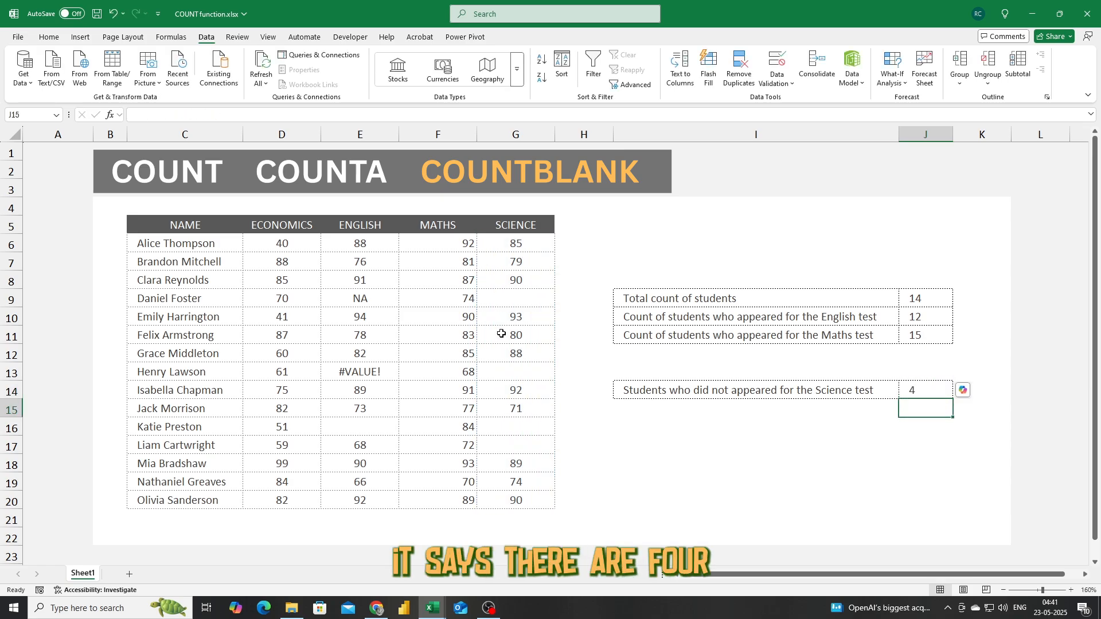
# Check the blank Science cells G9, G13, G16 and G17 against the COUNTBLANK result
pyautogui.click(518, 297)
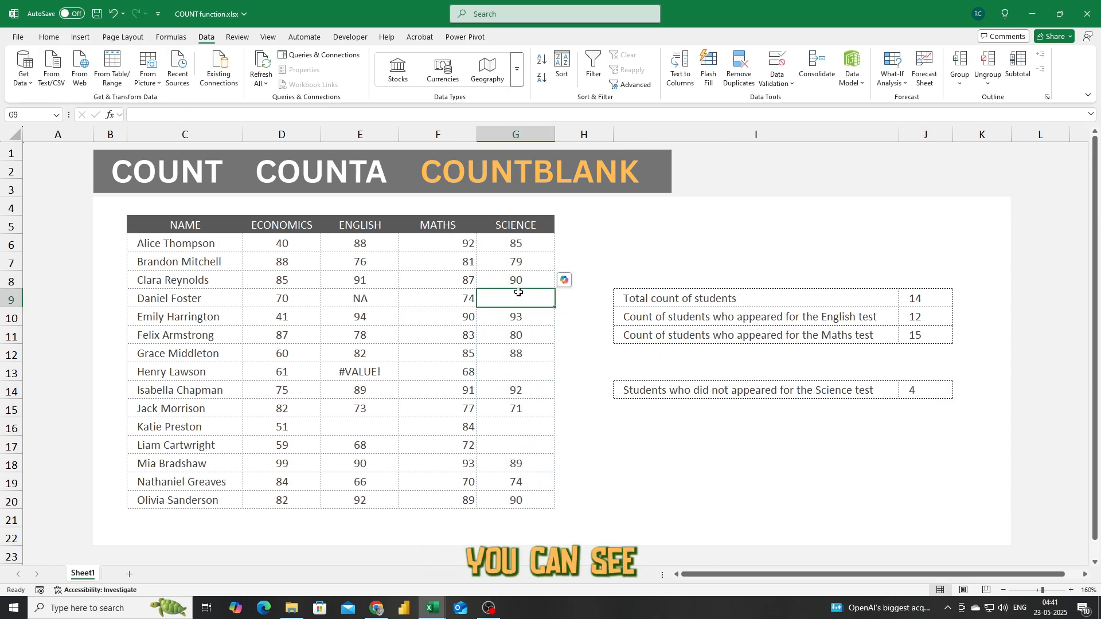
pyautogui.click(518, 374)
pyautogui.click(515, 427)
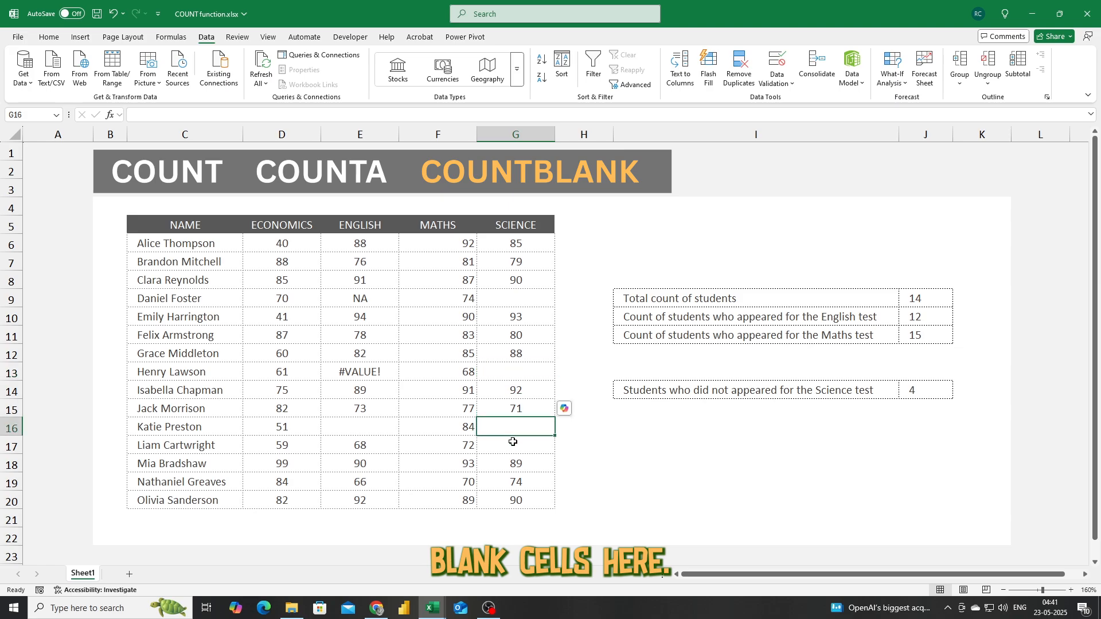
pyautogui.click(513, 442)
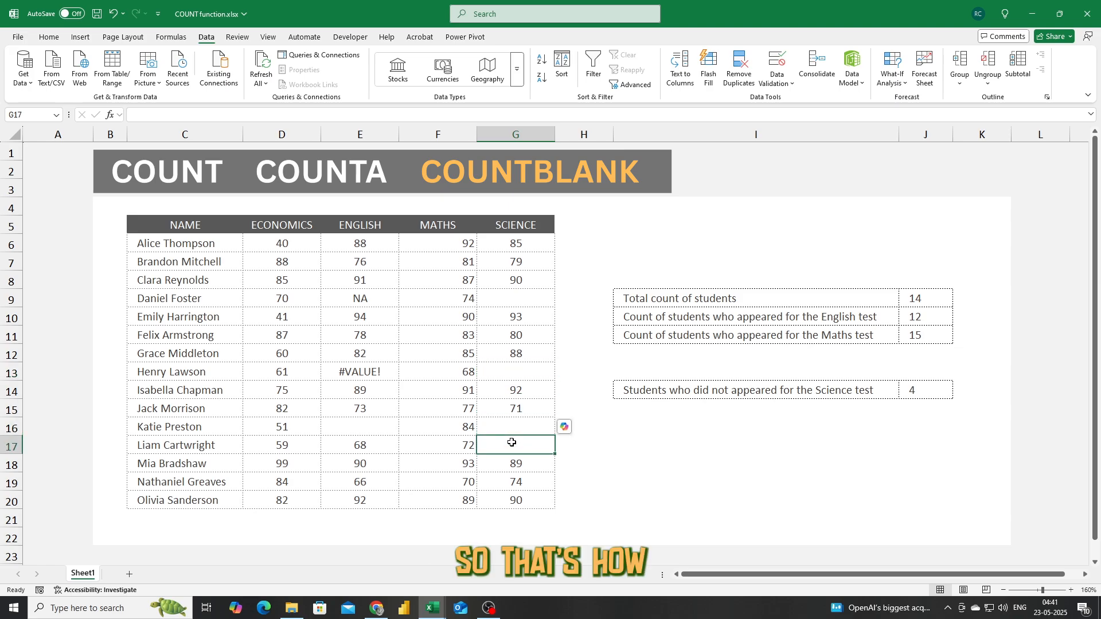